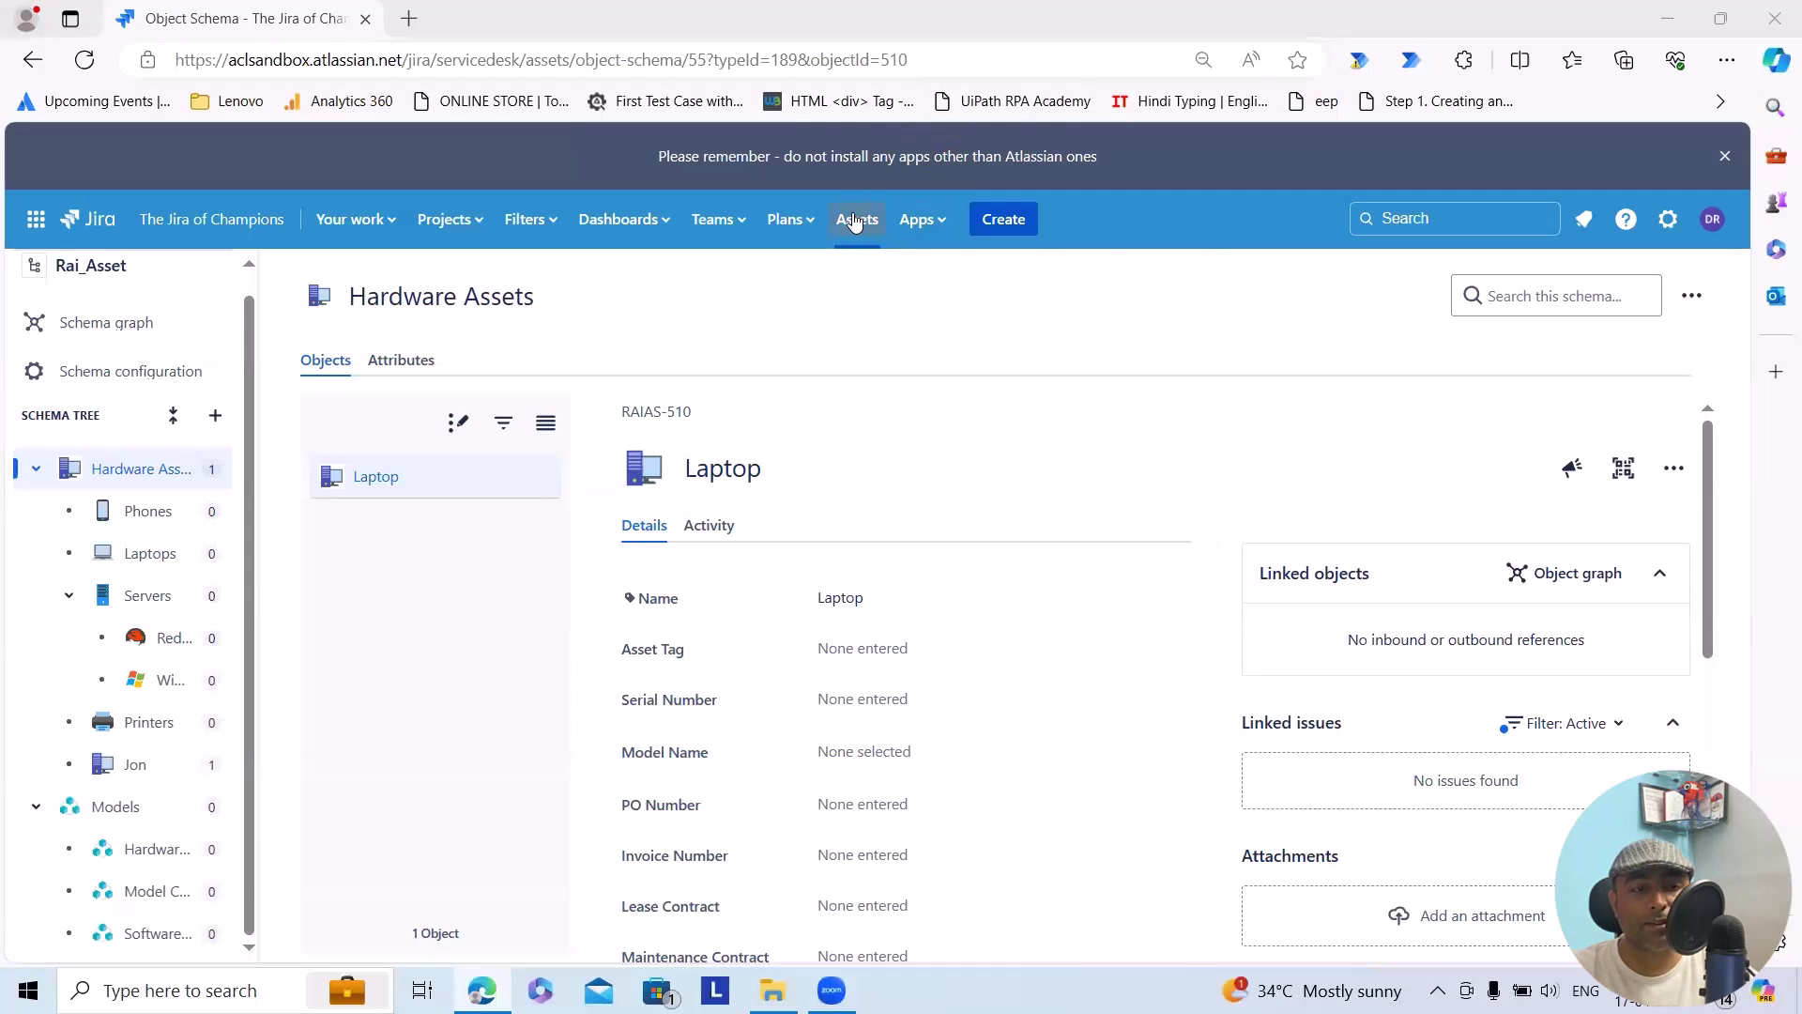
Open the Assets home page listing the object schemas (17 of 100, 343 objects).
click(852, 223)
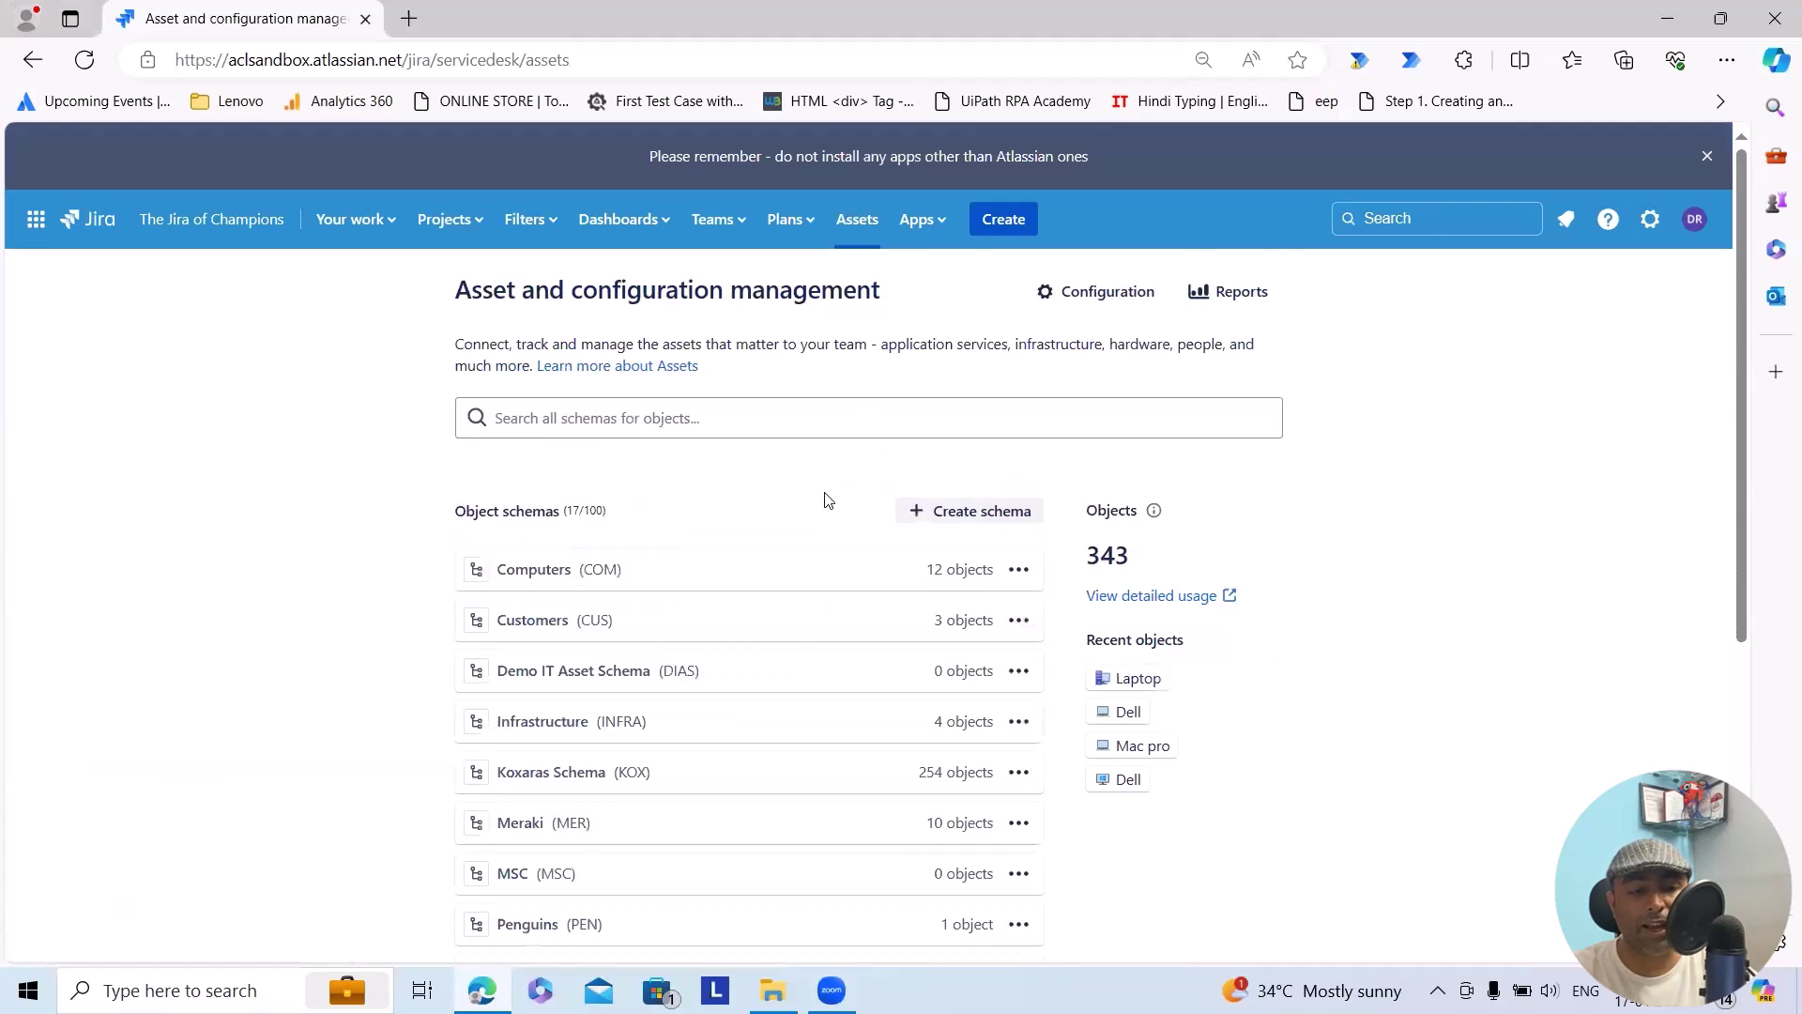
scroll(837, 535, down, 2)
scroll(933, 563, up, 2)
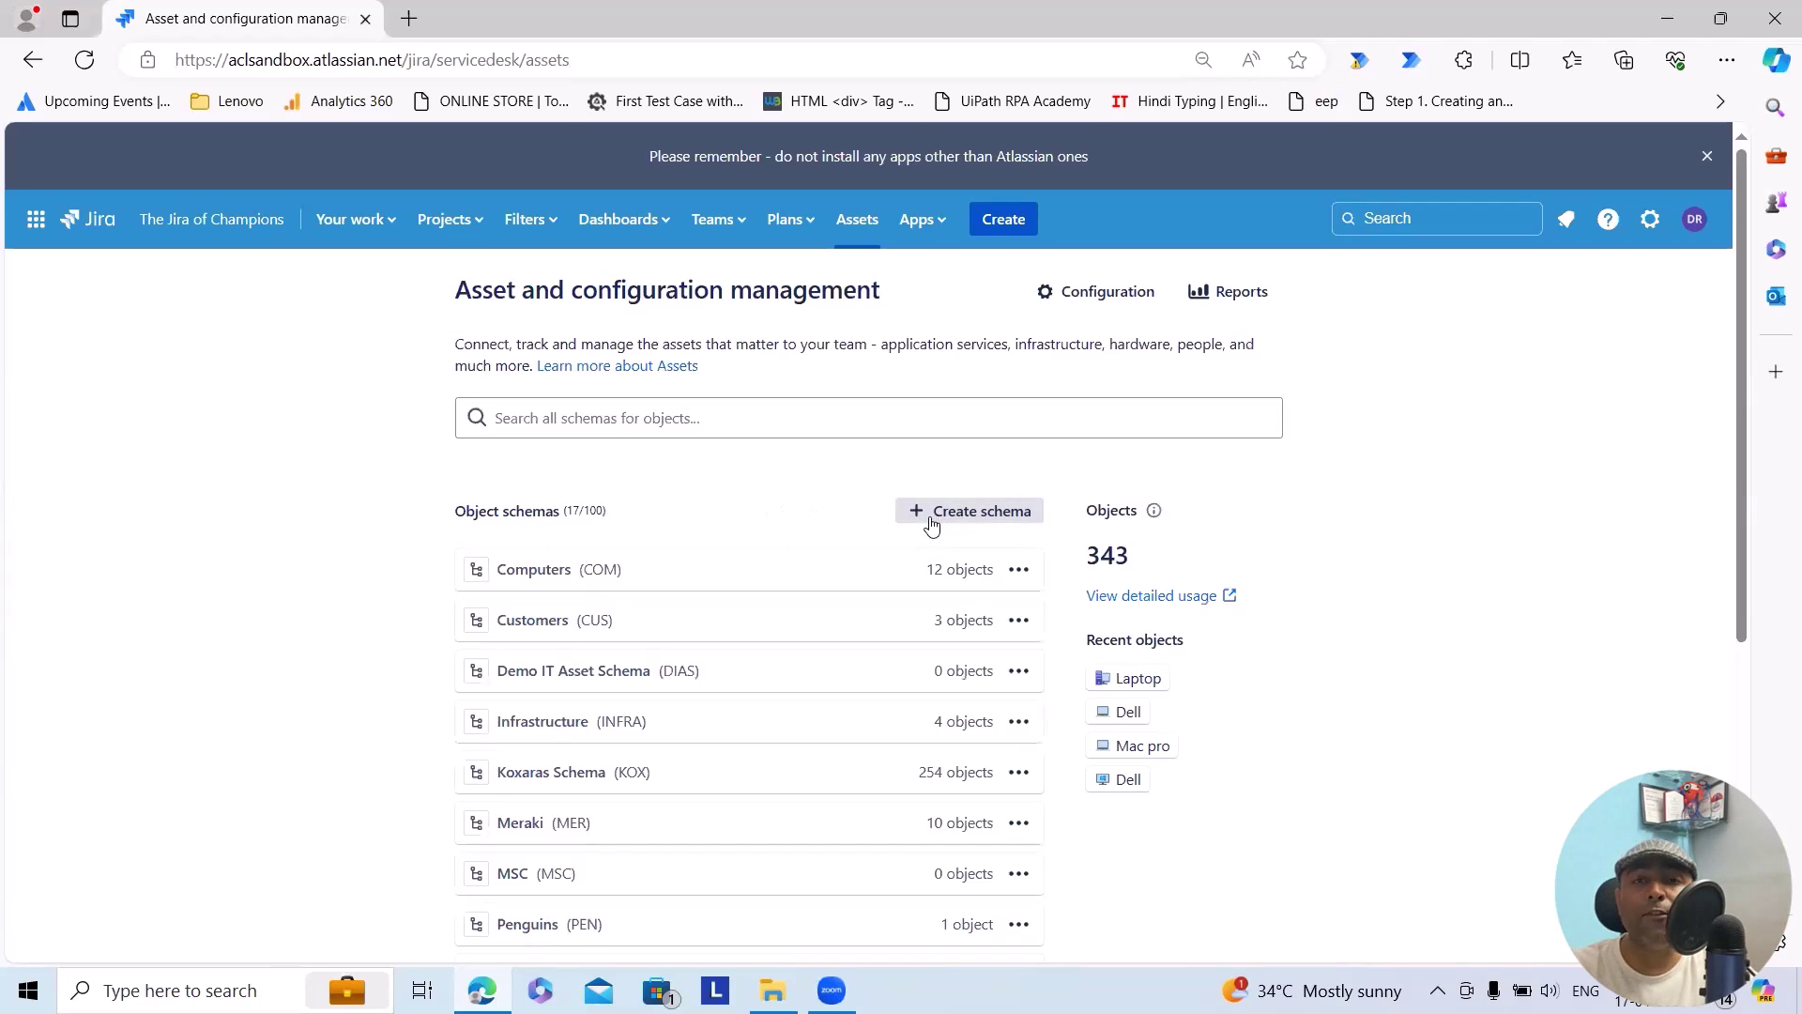
scroll(789, 486, down, 5)
scroll(817, 486, up, 5)
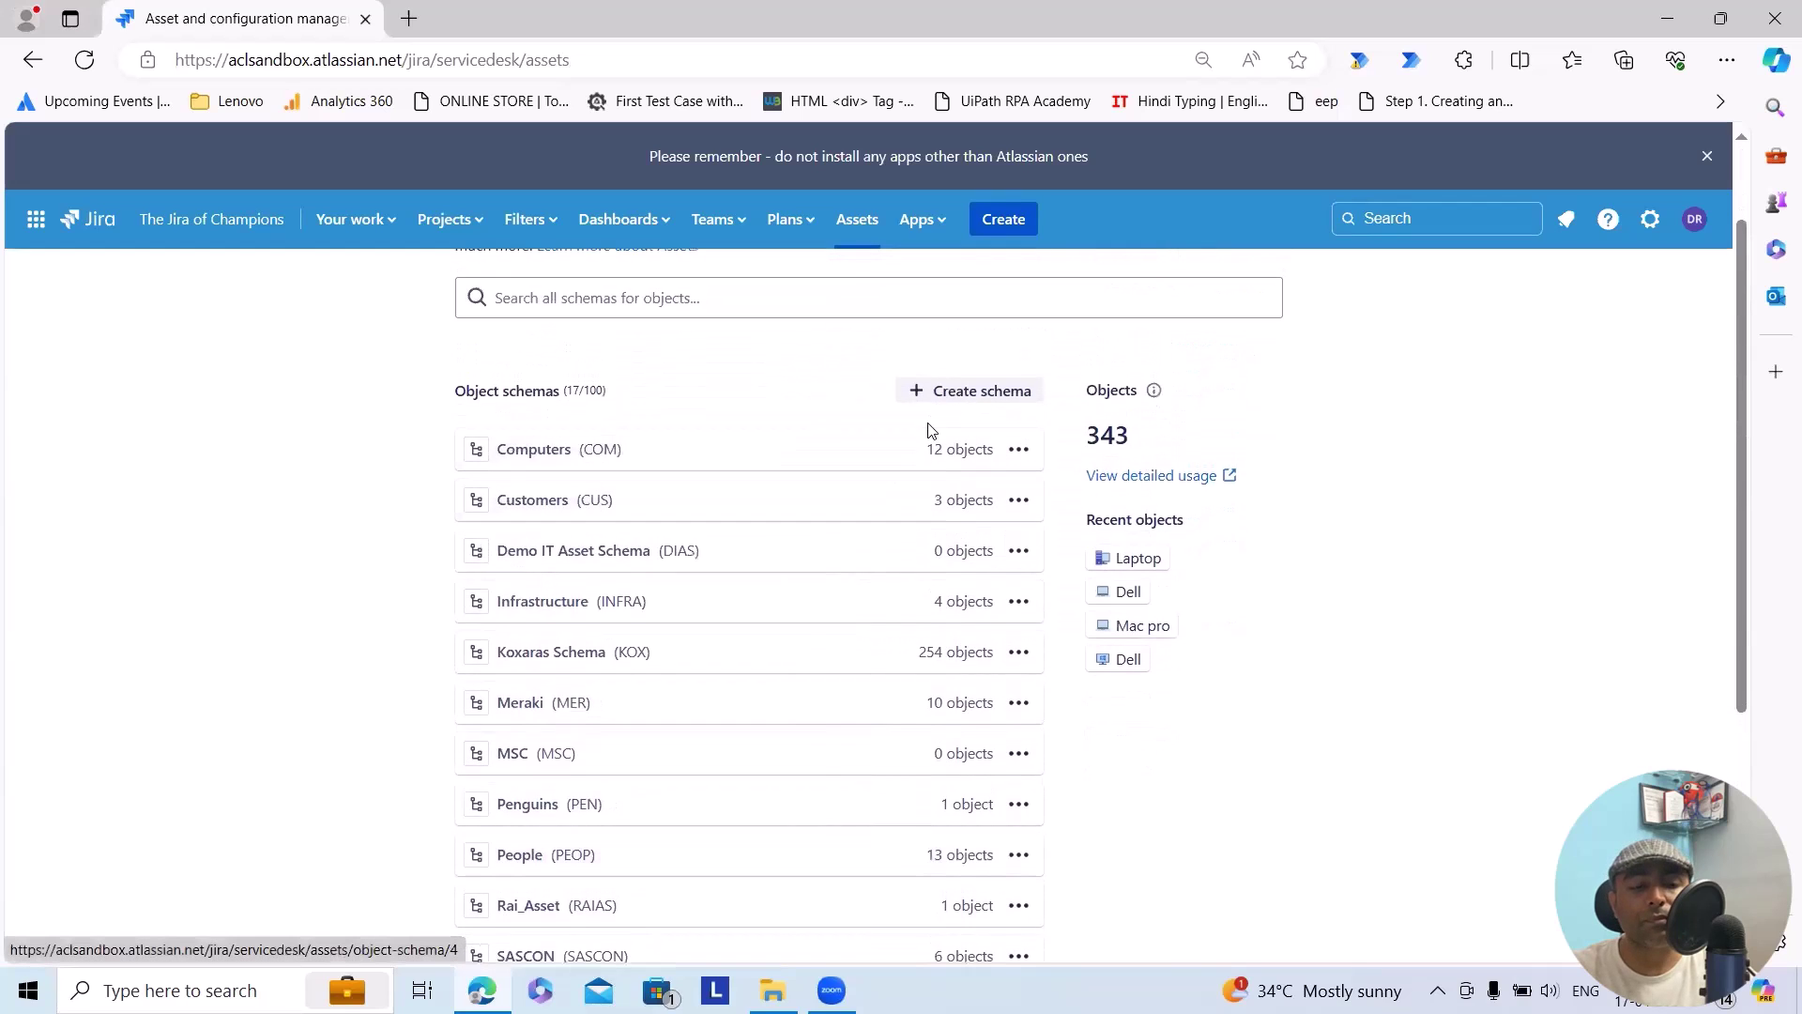
click(965, 395)
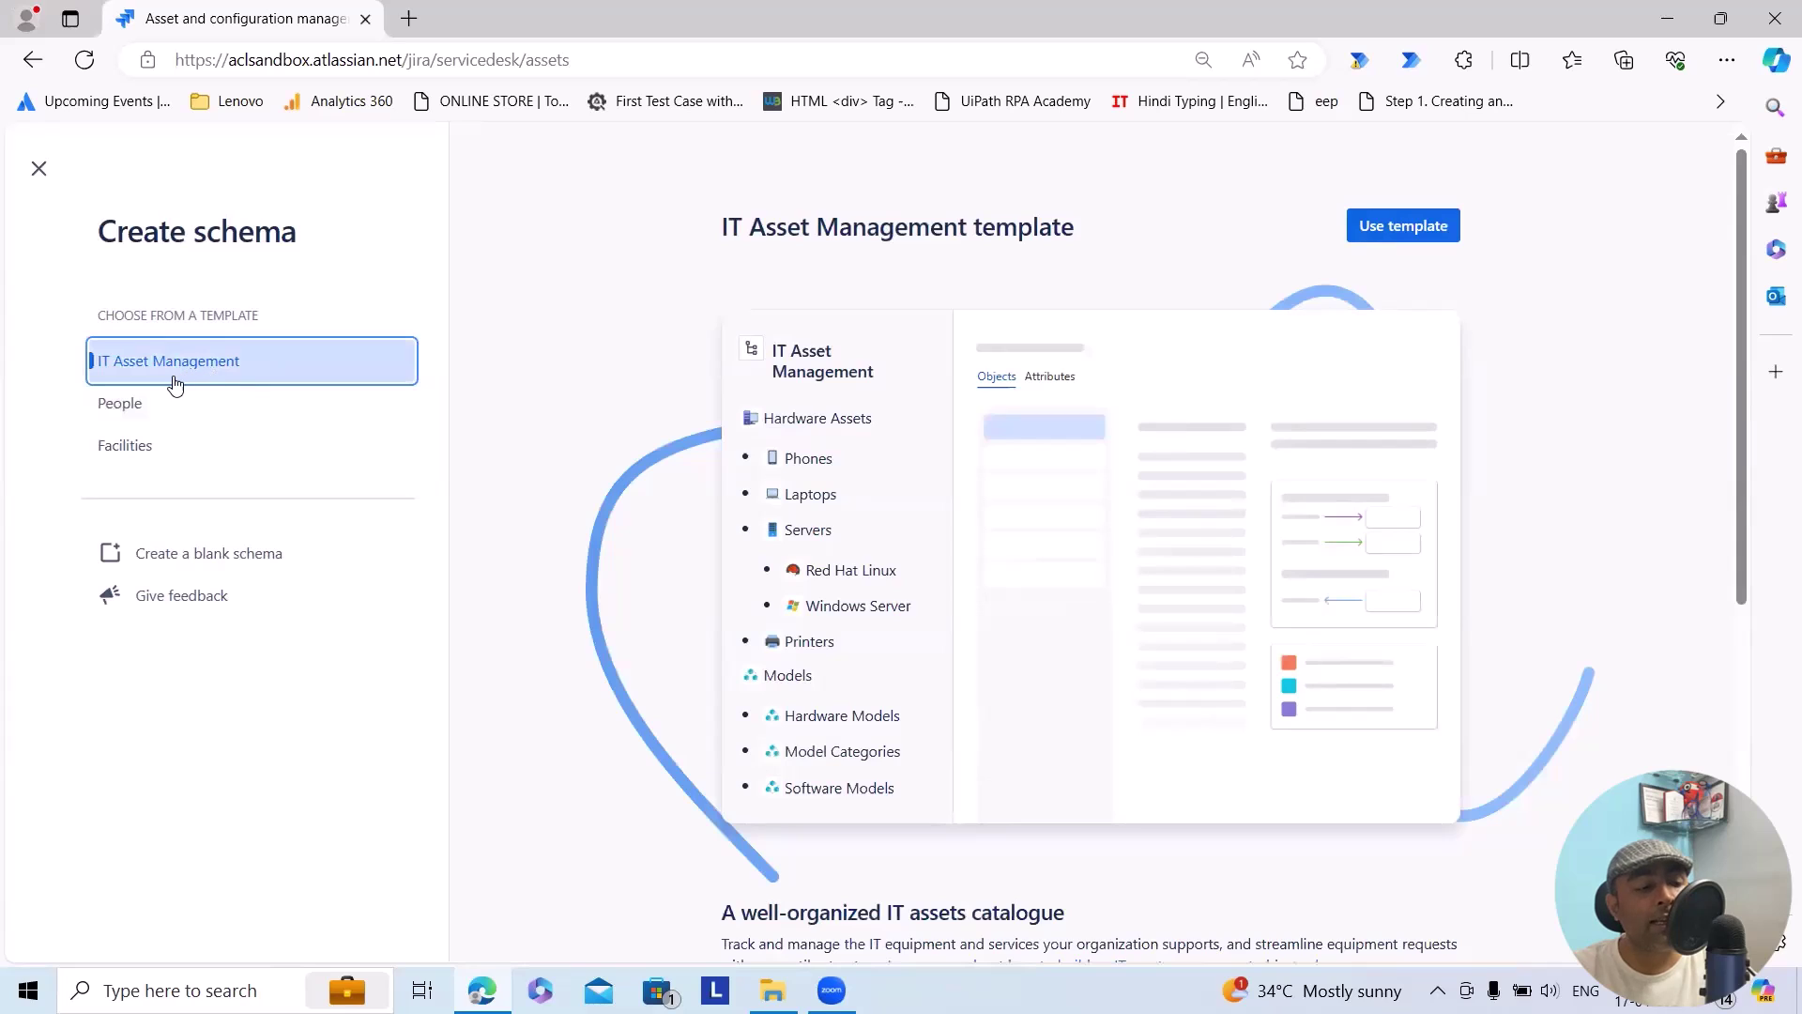
click(1387, 225)
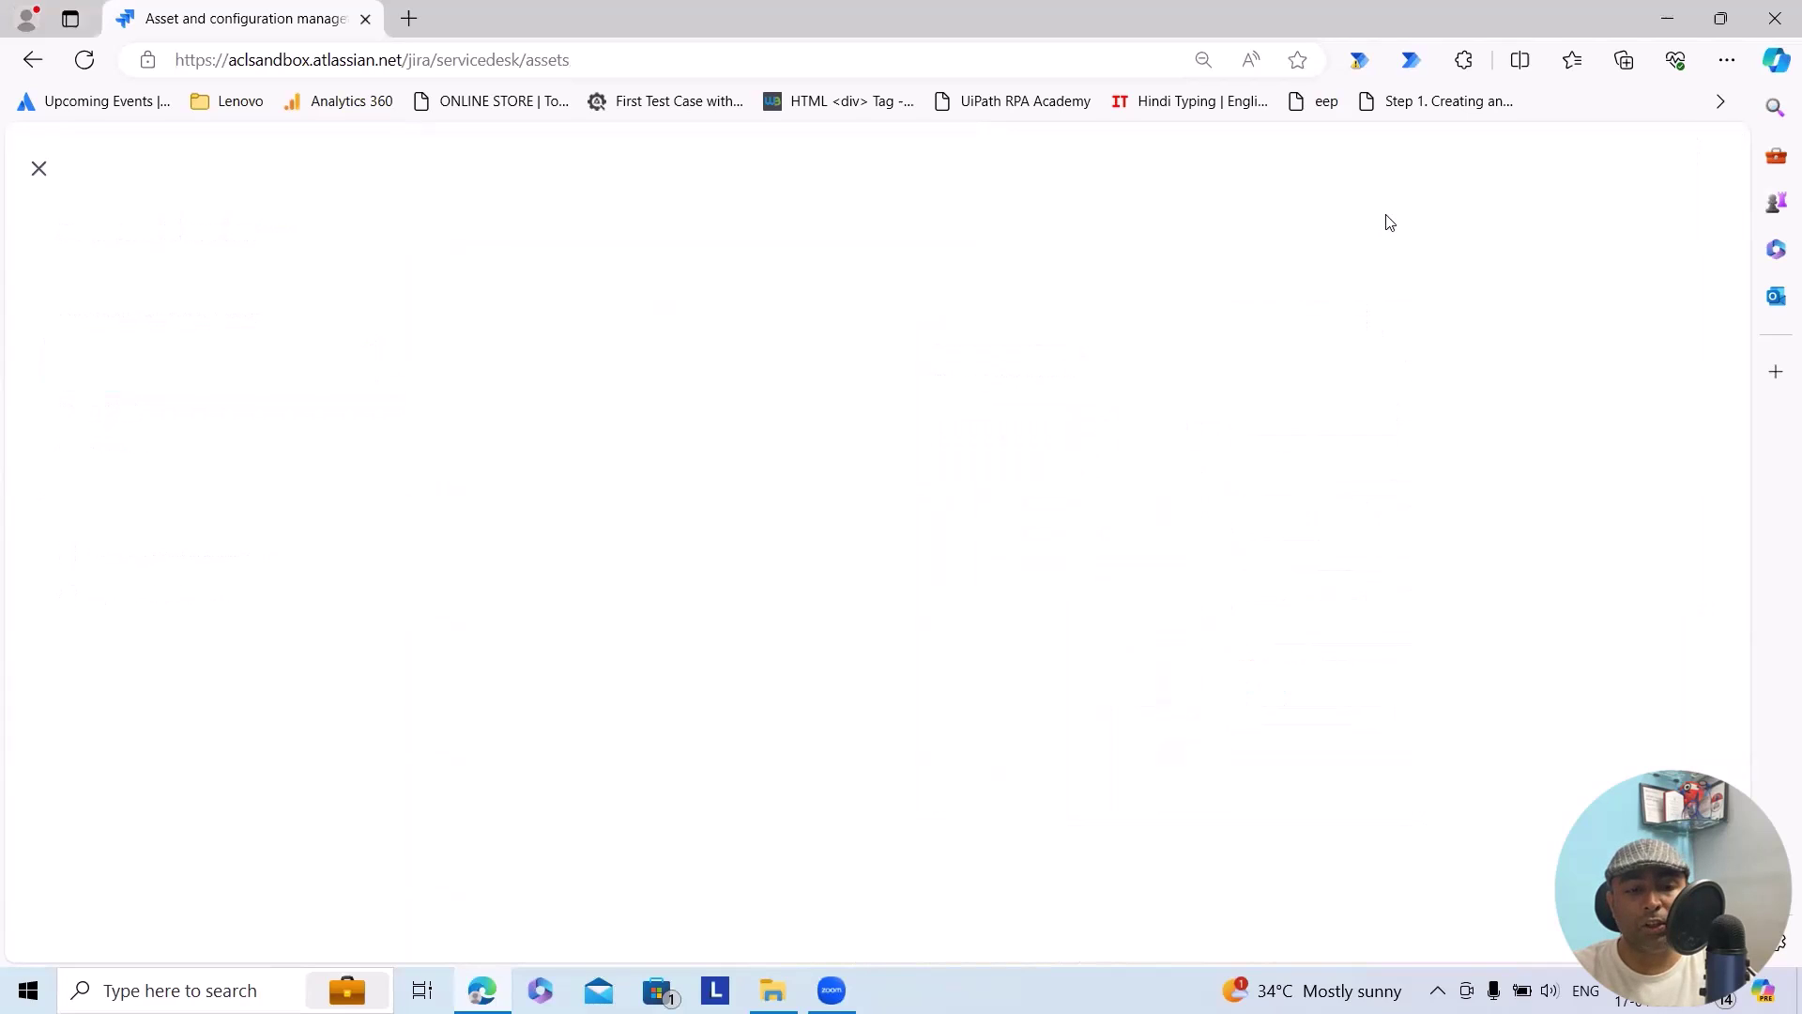
click(364, 528)
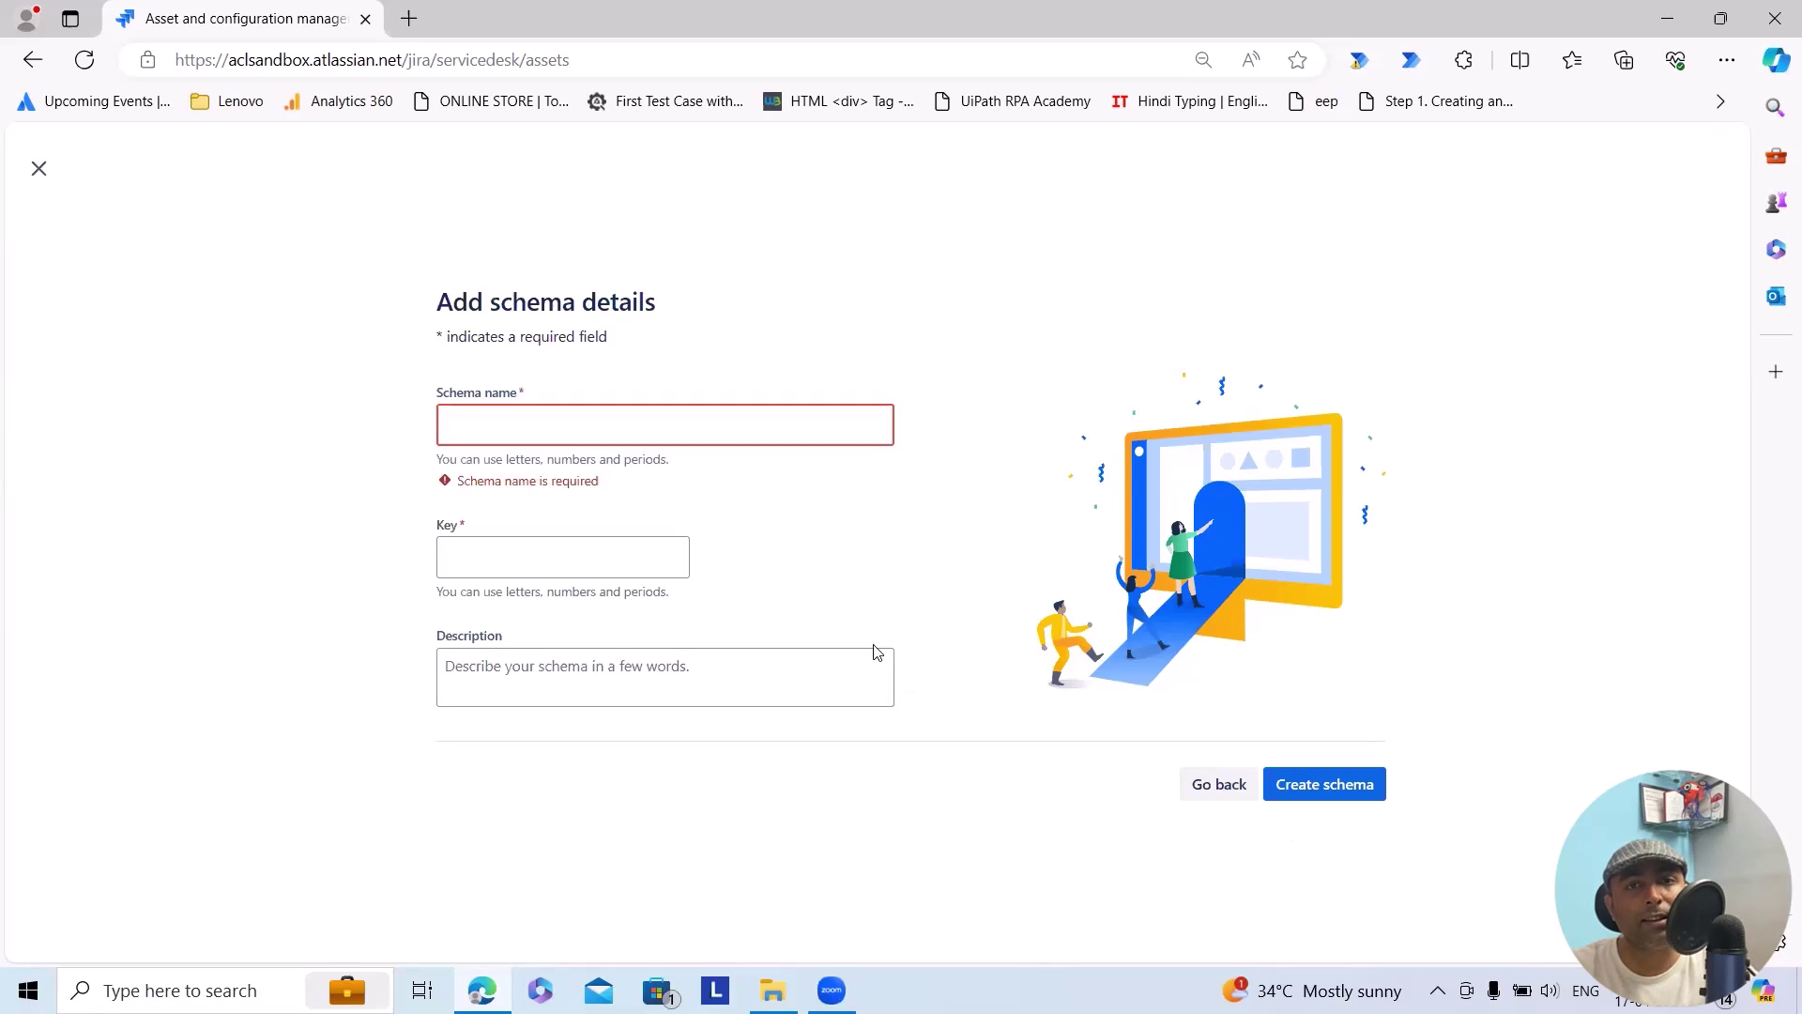
Abandon schema creation, open Rai_Asset, and re-expand Hardware Assets to show the Laptop object.
click(40, 169)
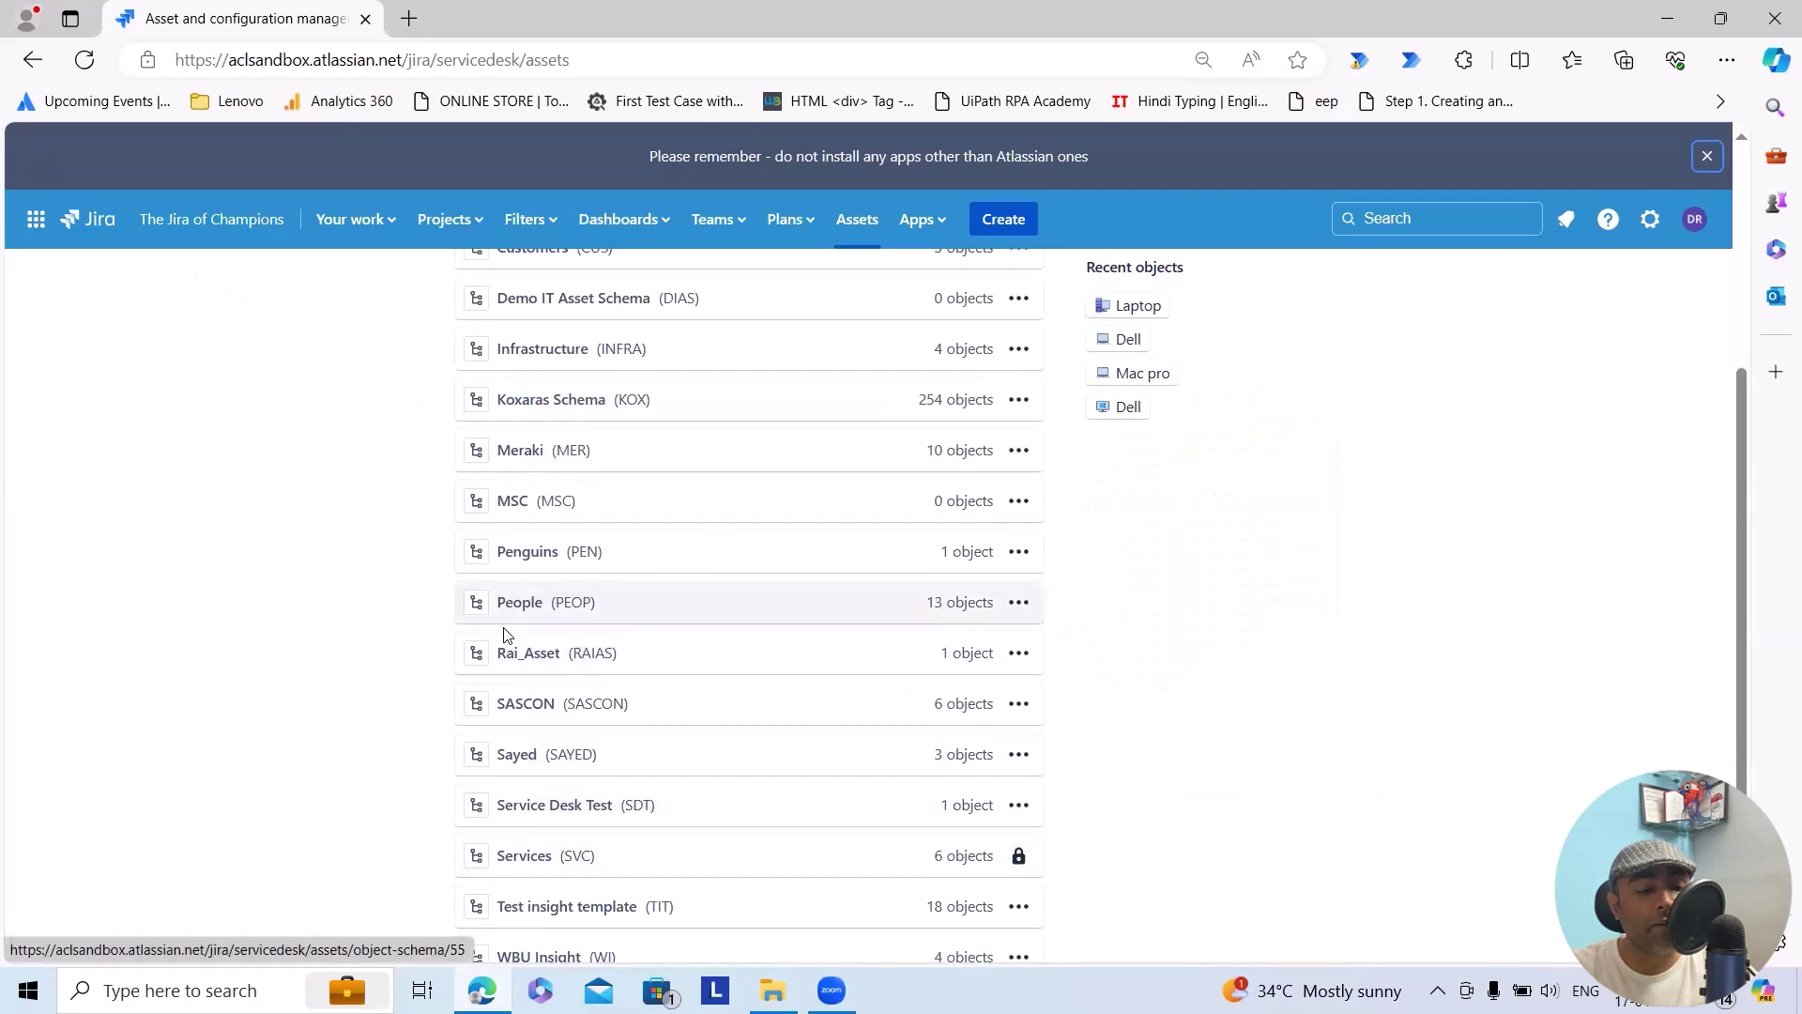
click(525, 660)
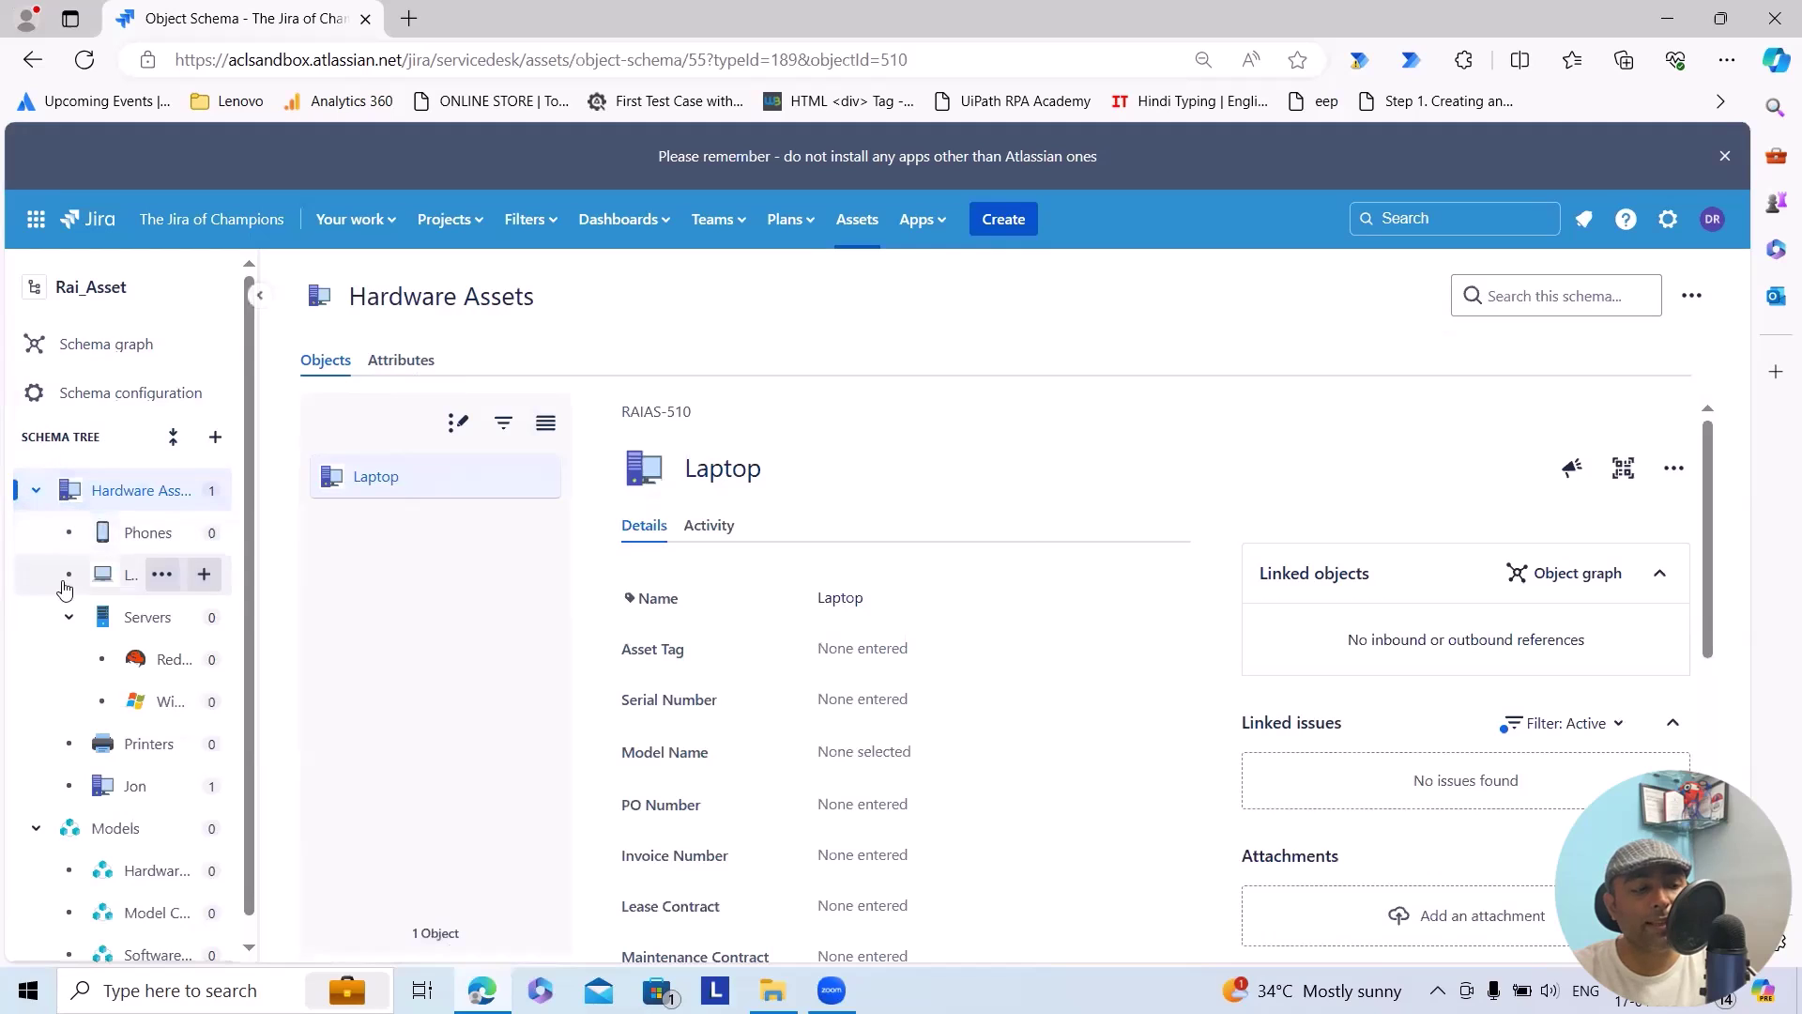
click(33, 491)
click(33, 491)
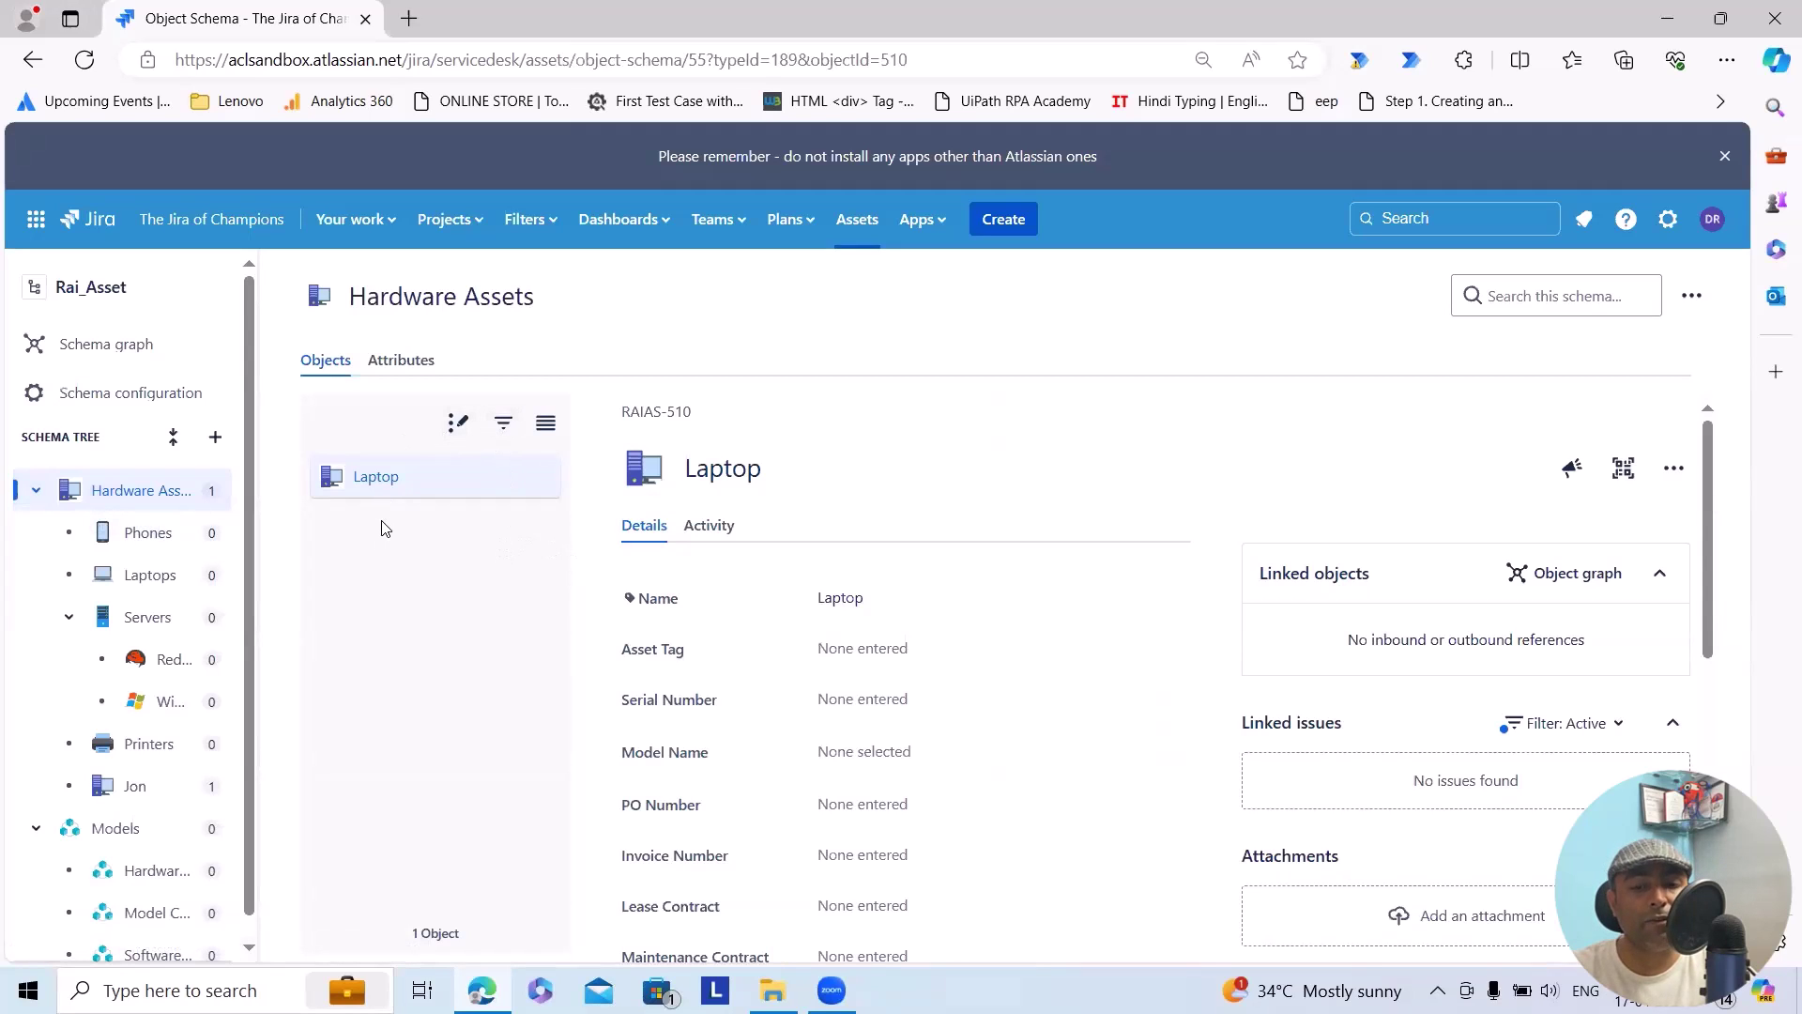
Start a new object type in the schema tree named Desktop.
click(205, 533)
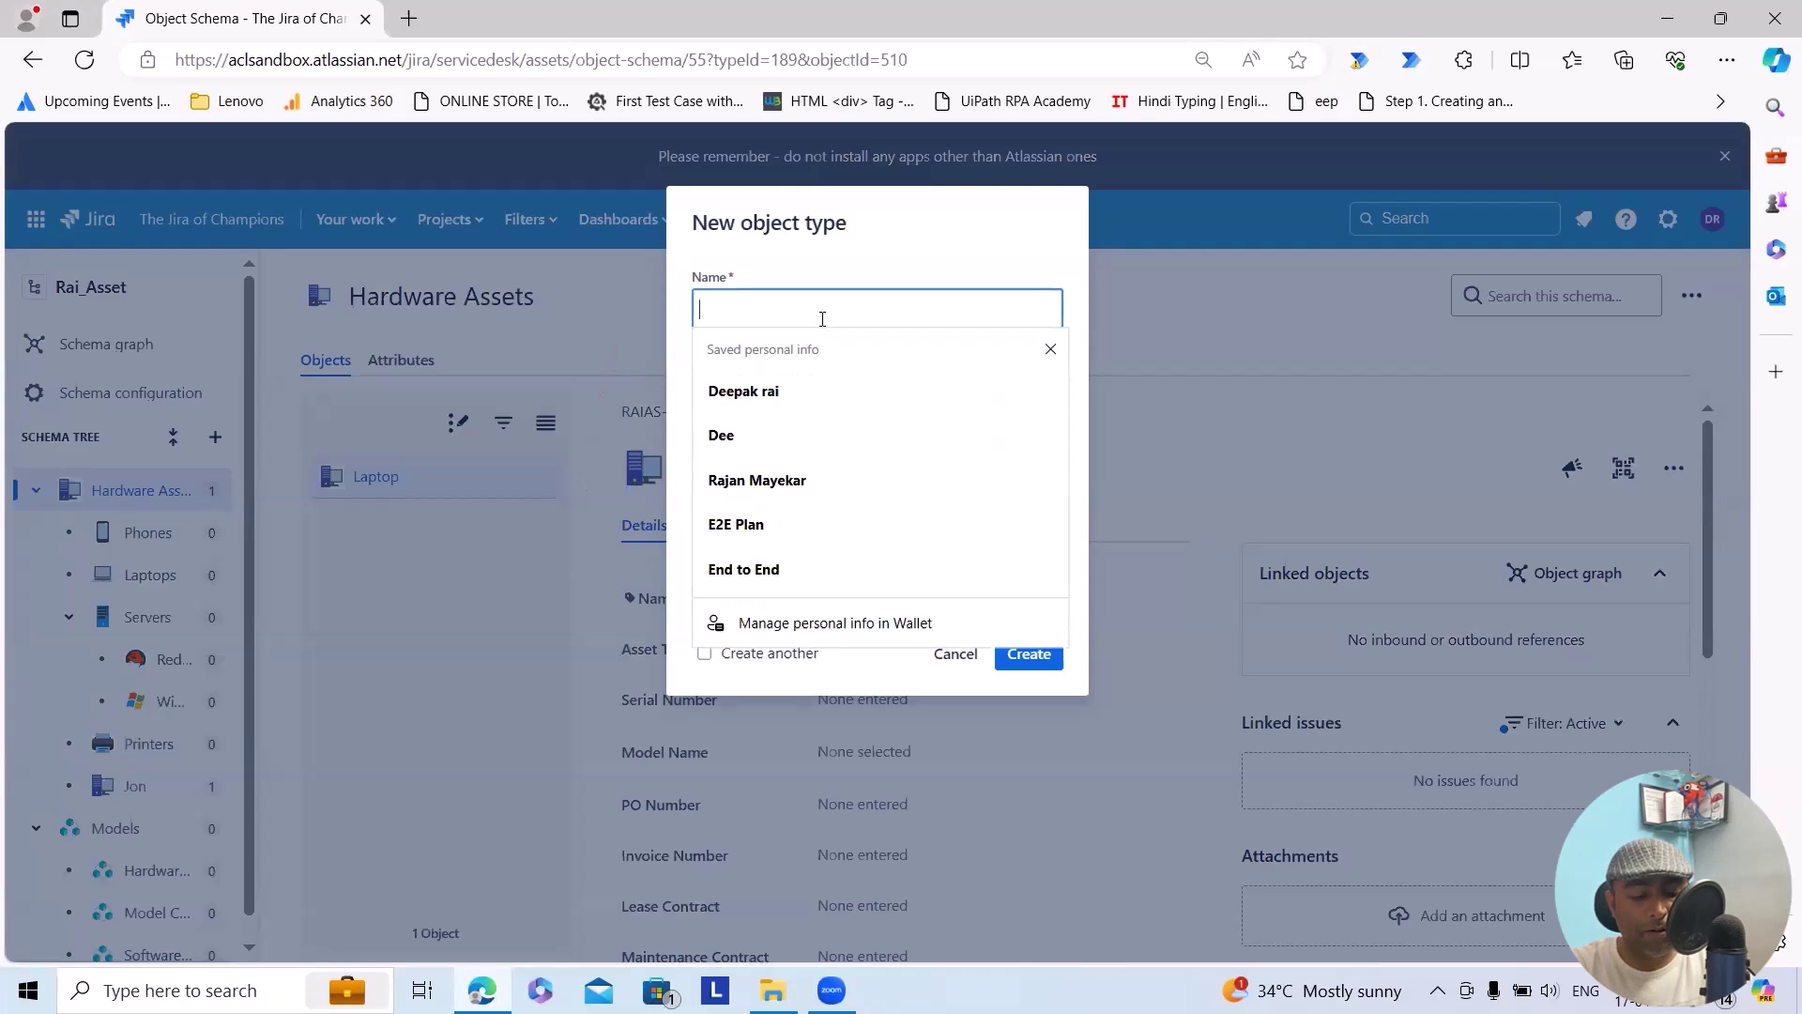
text(Des)
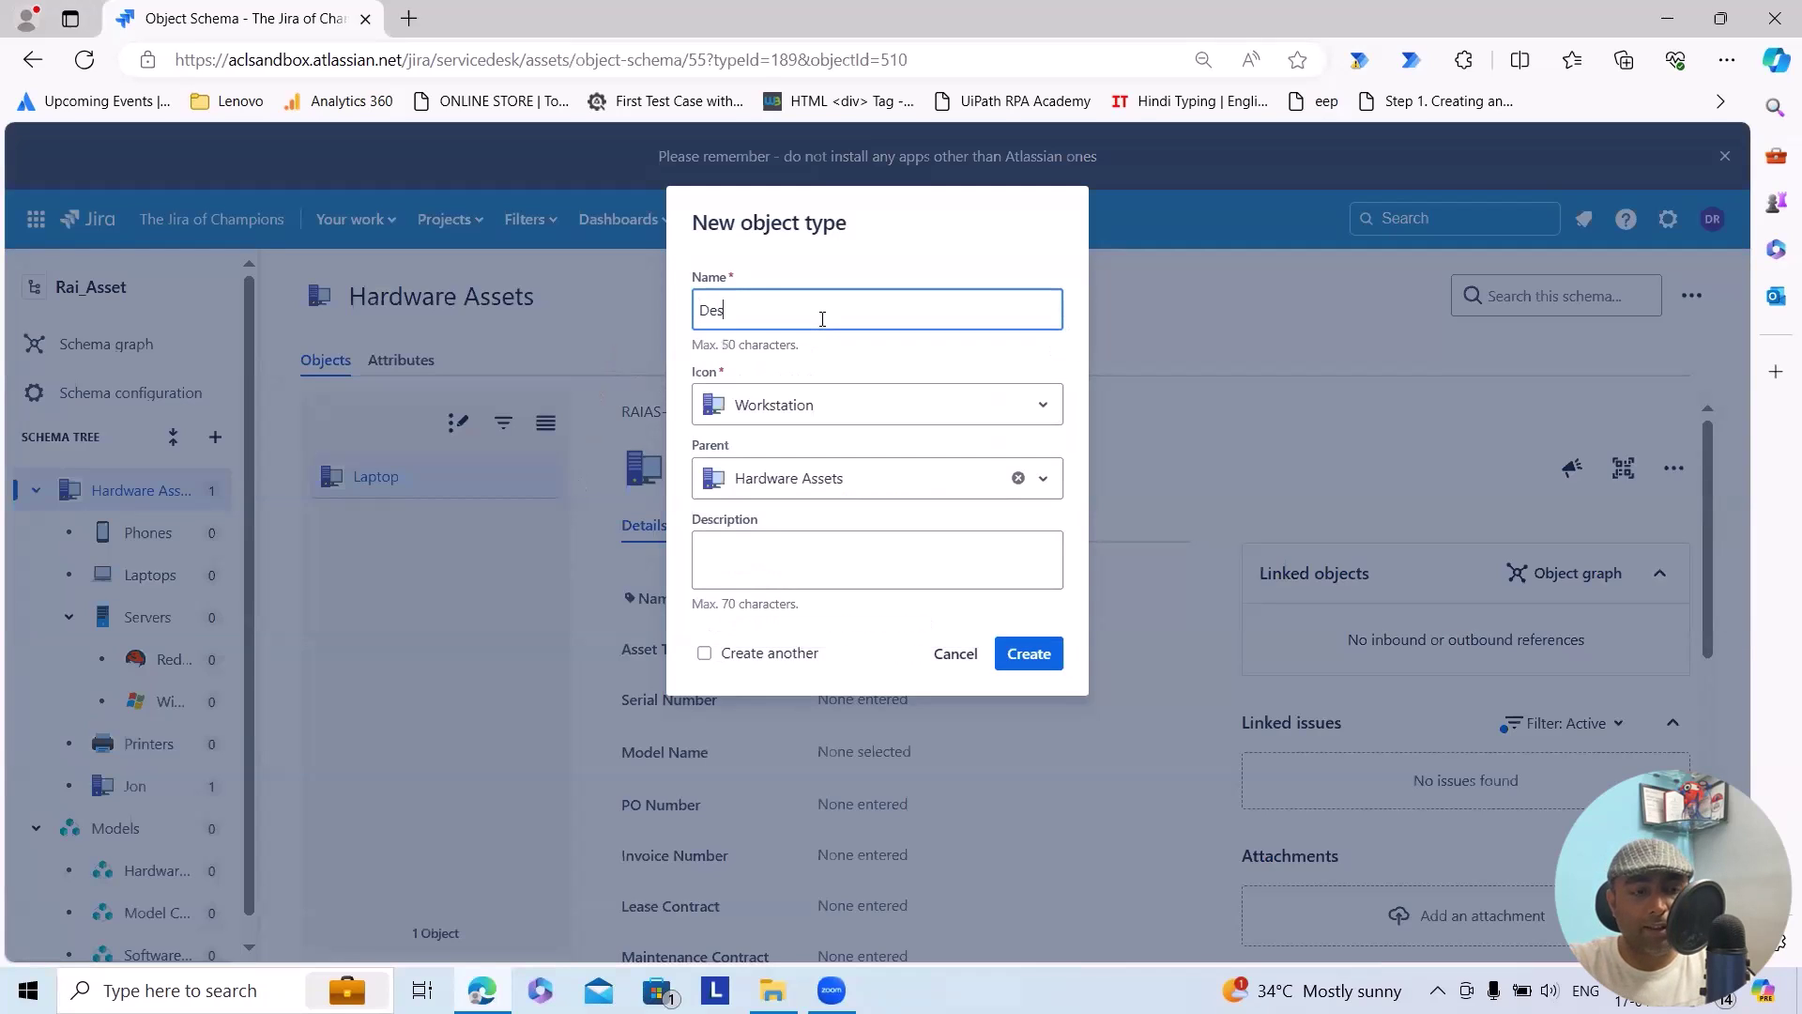
key(BackSpace)
text(sk)
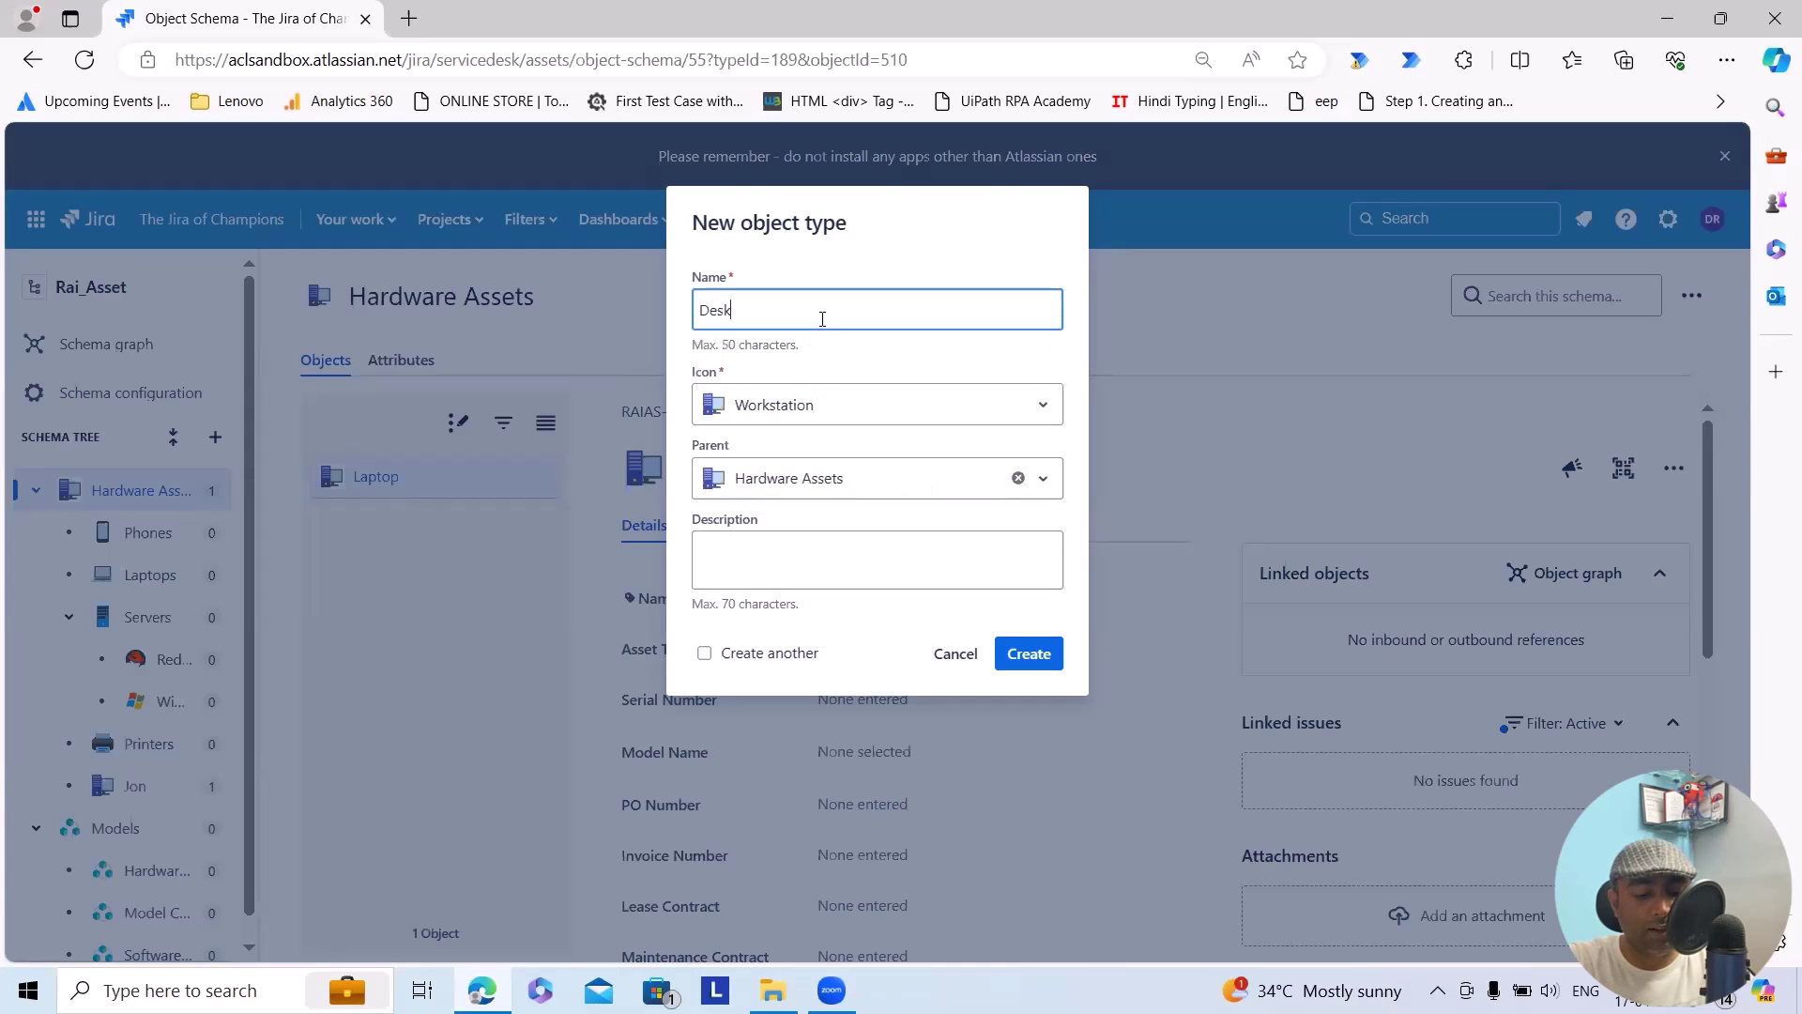
text(top)
Keep the Workstation icon and Hardware Assets parent, then create the Desktop type.
click(901, 406)
scroll(848, 592, down, 1)
scroll(847, 591, up, 1)
scroll(837, 604, down, 2)
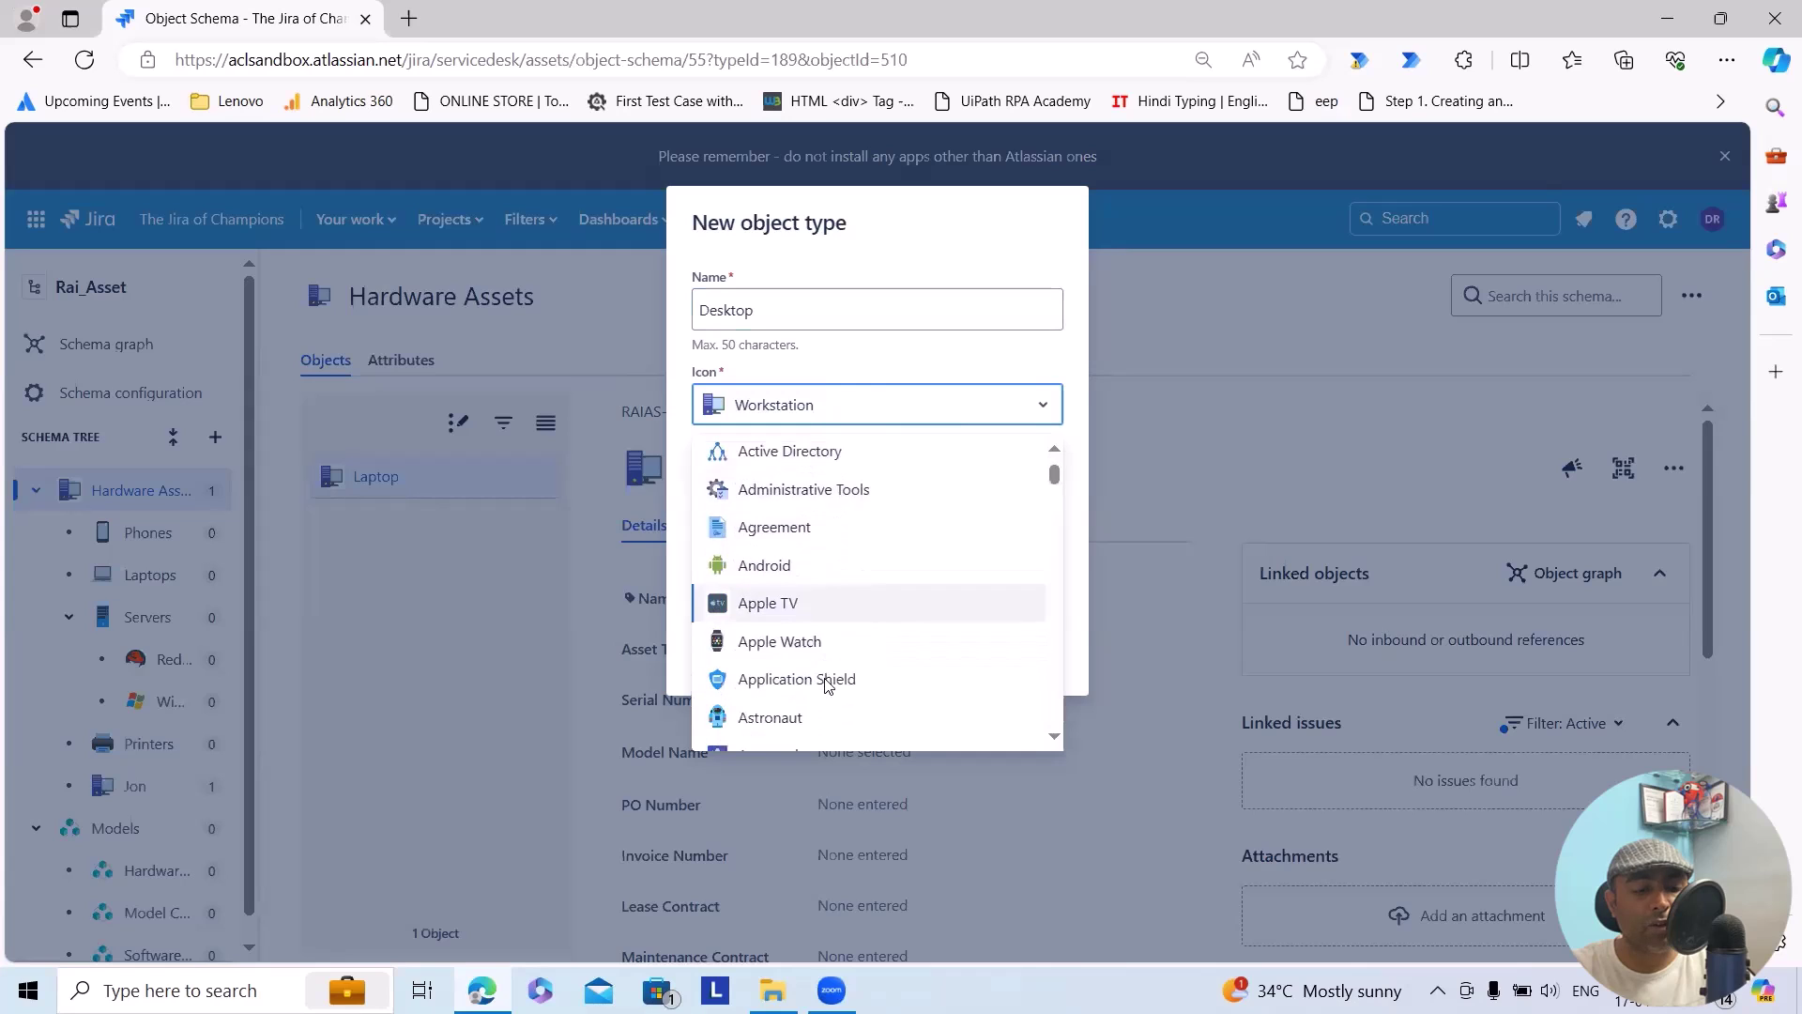
scroll(828, 686, down, 6)
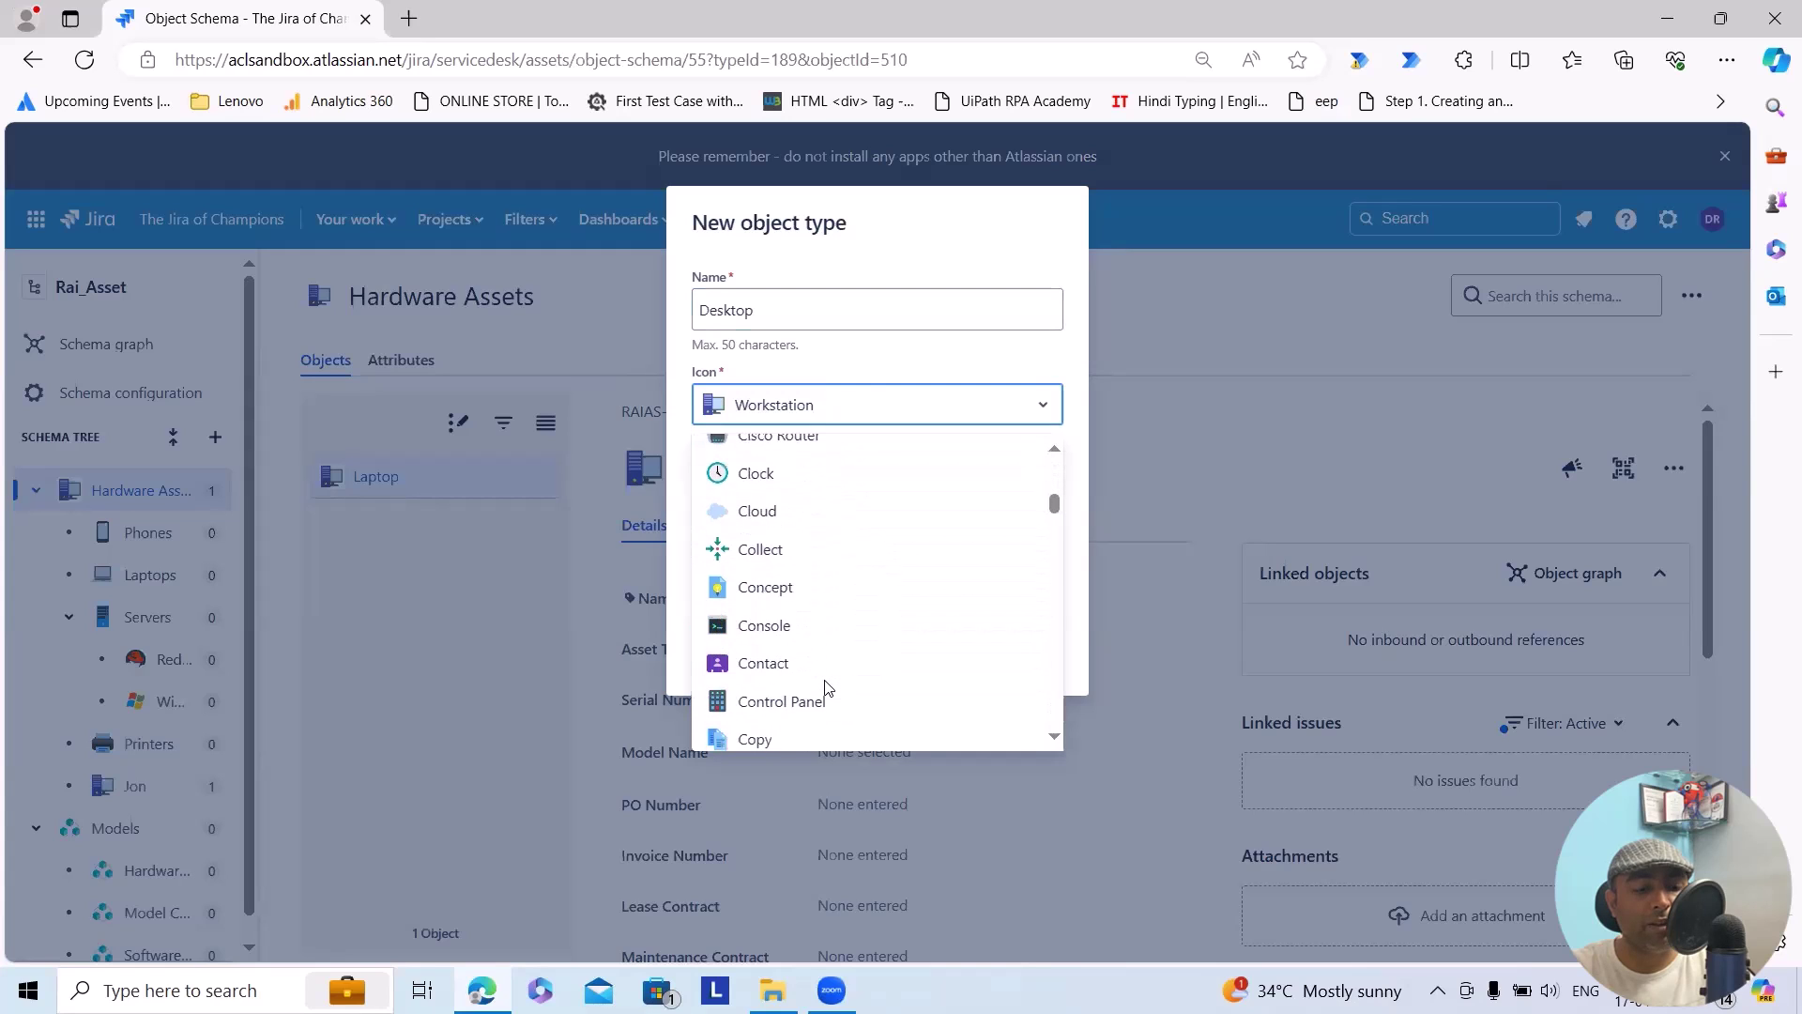
scroll(825, 647, up, 6)
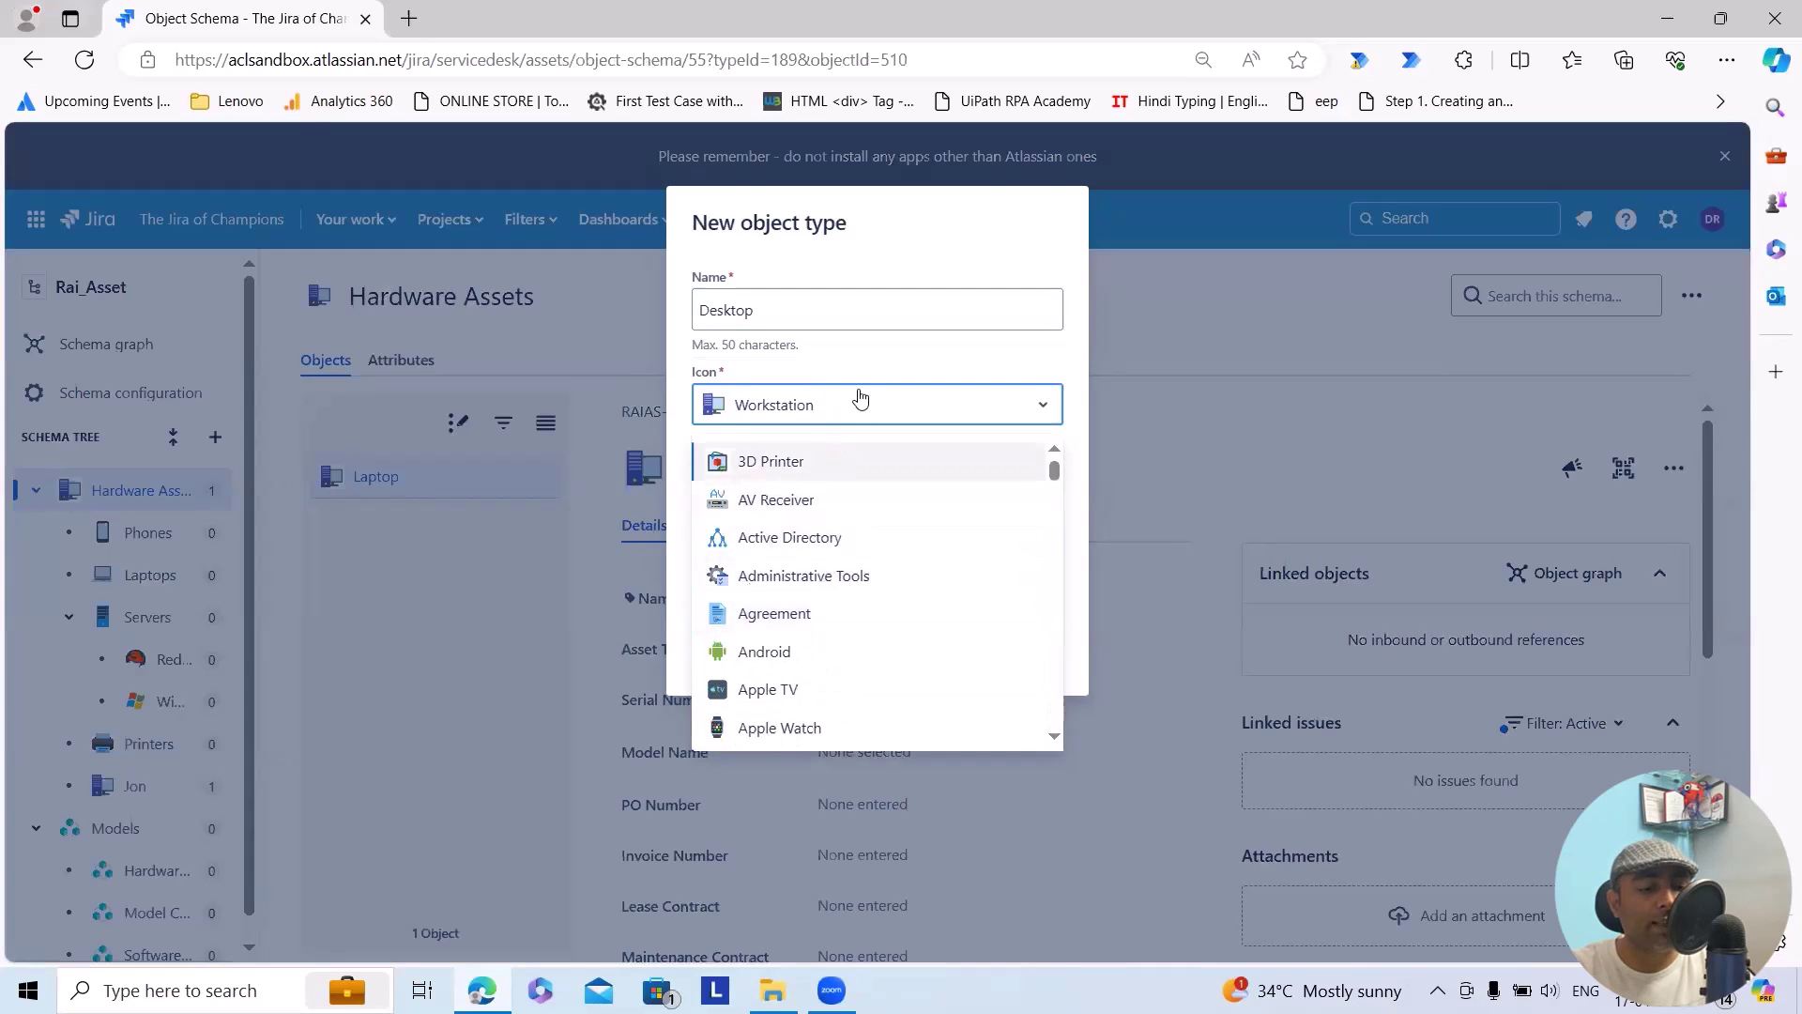
text(des)
key(BackSpace)
key(BackSpace)
key(BackSpace)
text(chat)
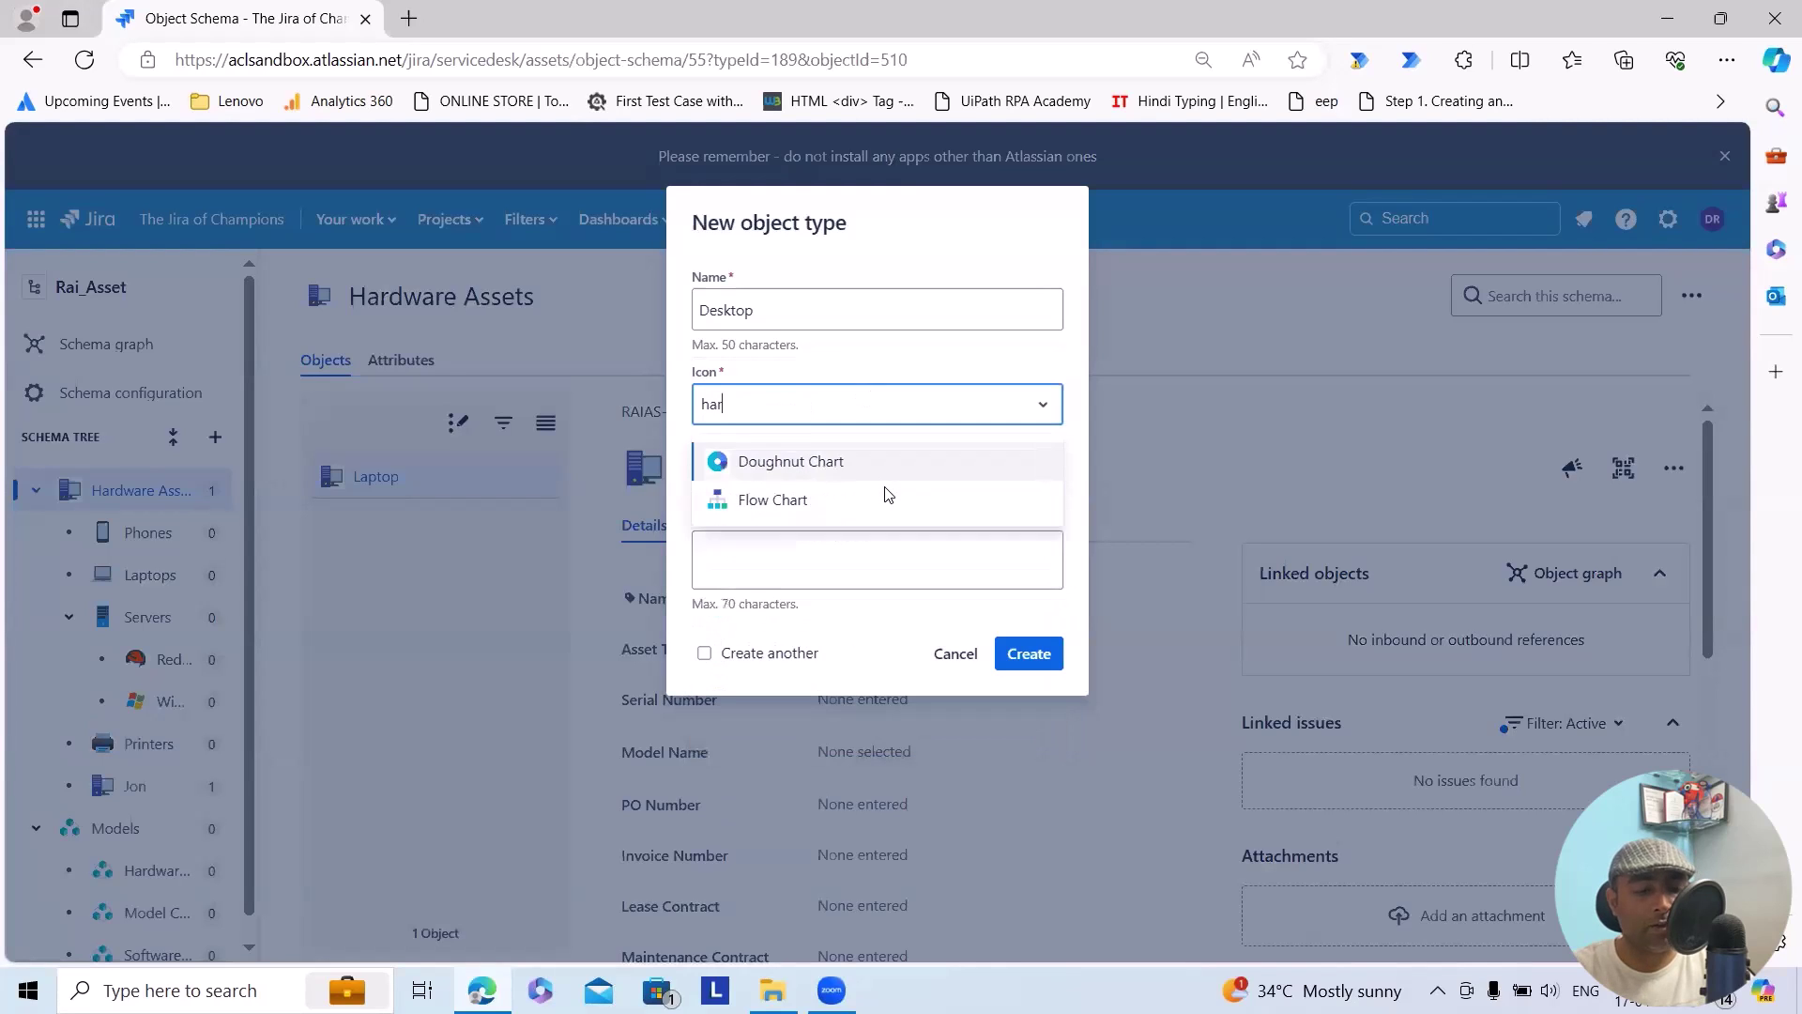
key(BackSpace)
key(BackSpace)
key(BackSpace)
key(BackSpace)
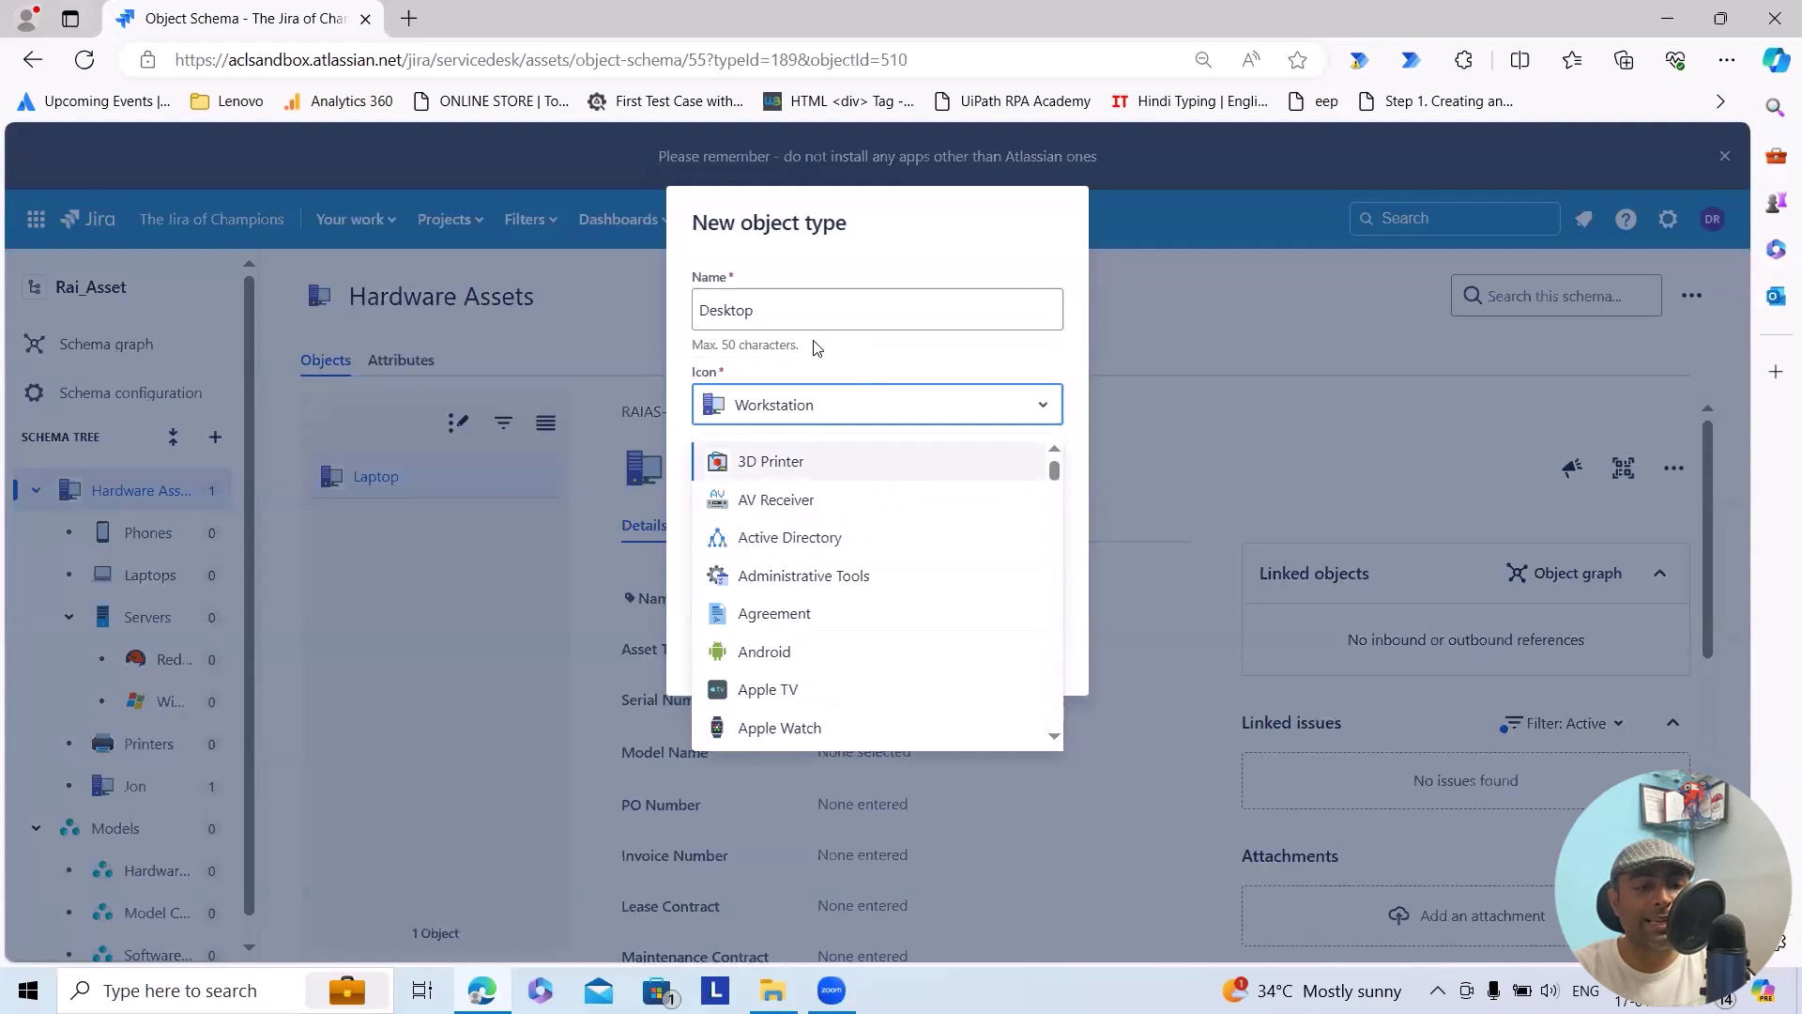
click(815, 366)
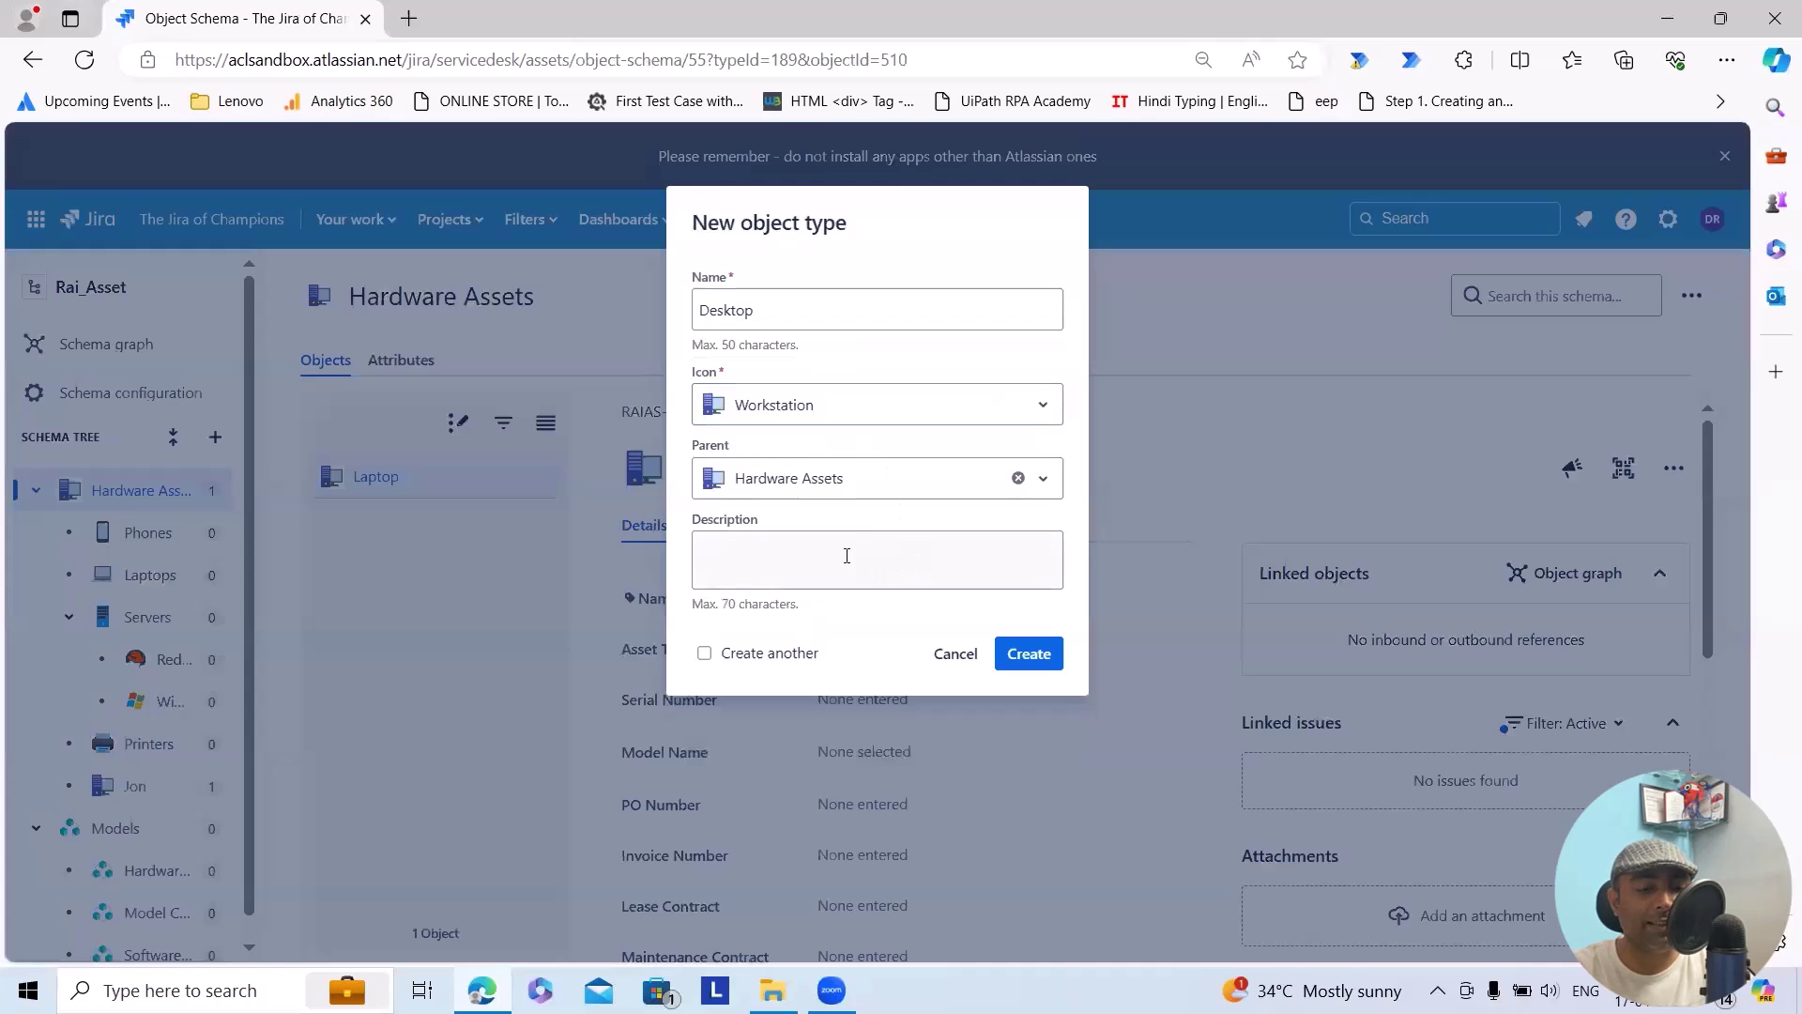
click(1040, 480)
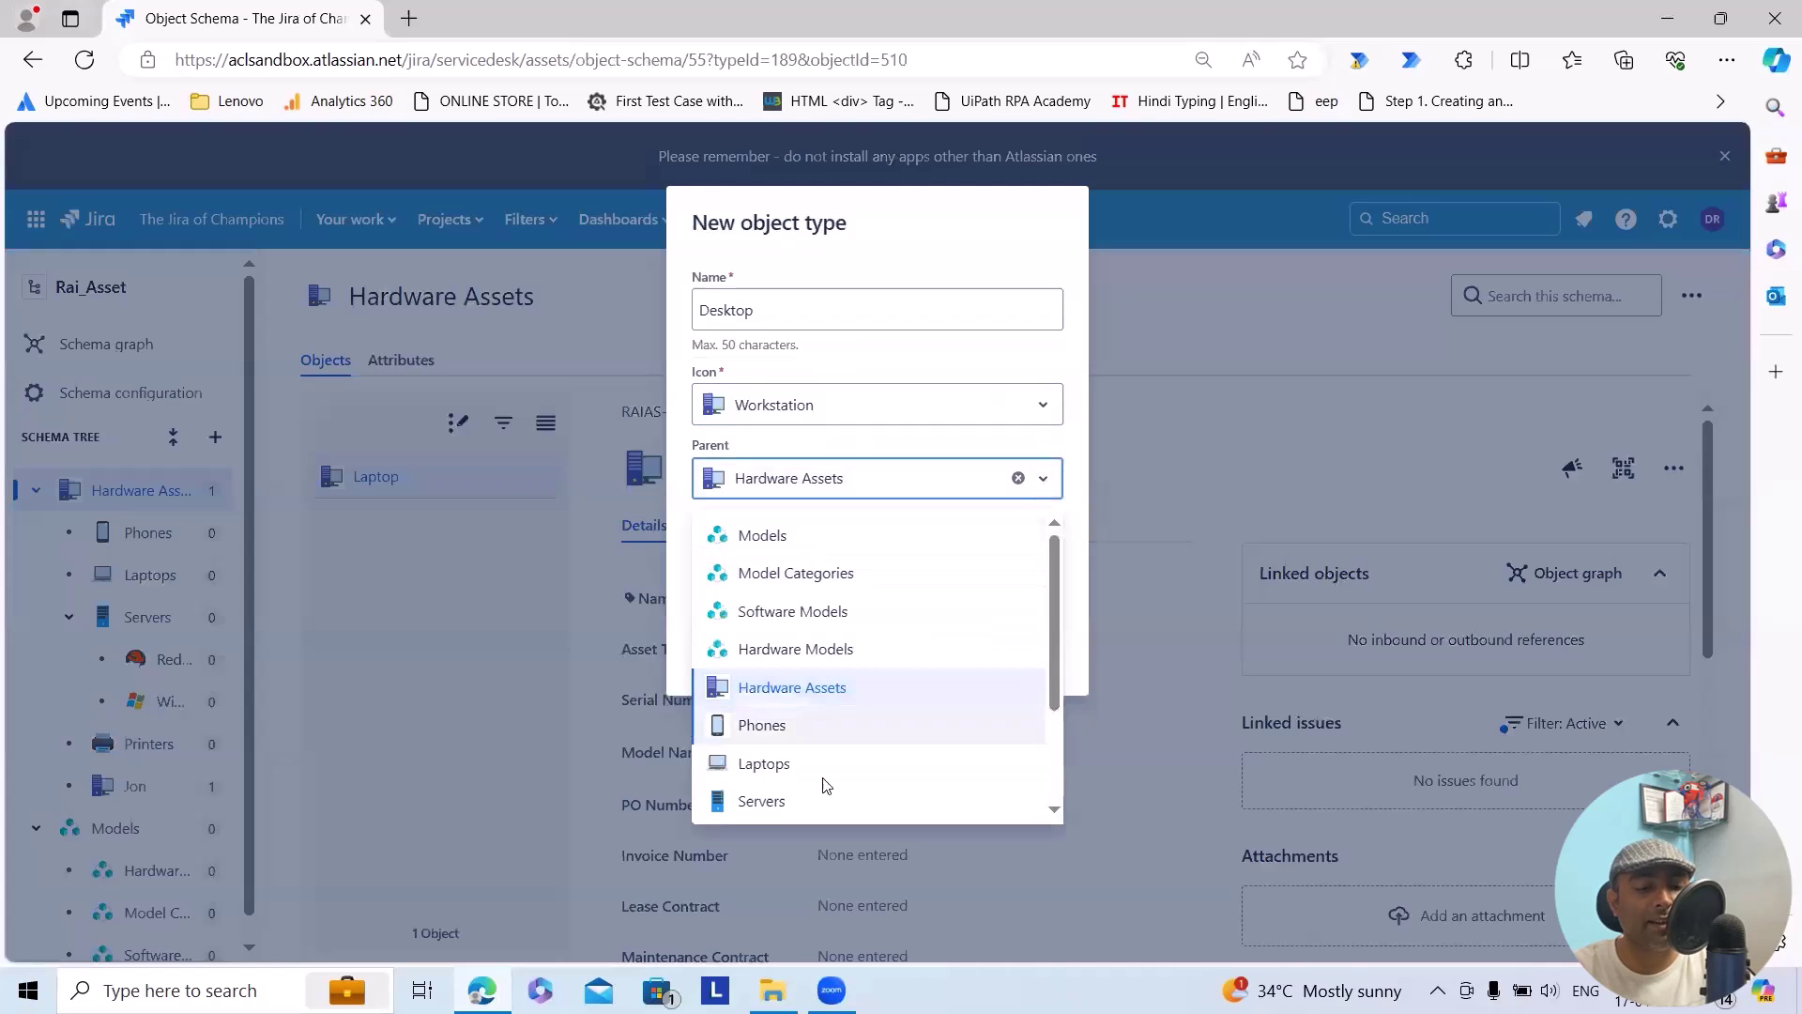
click(854, 690)
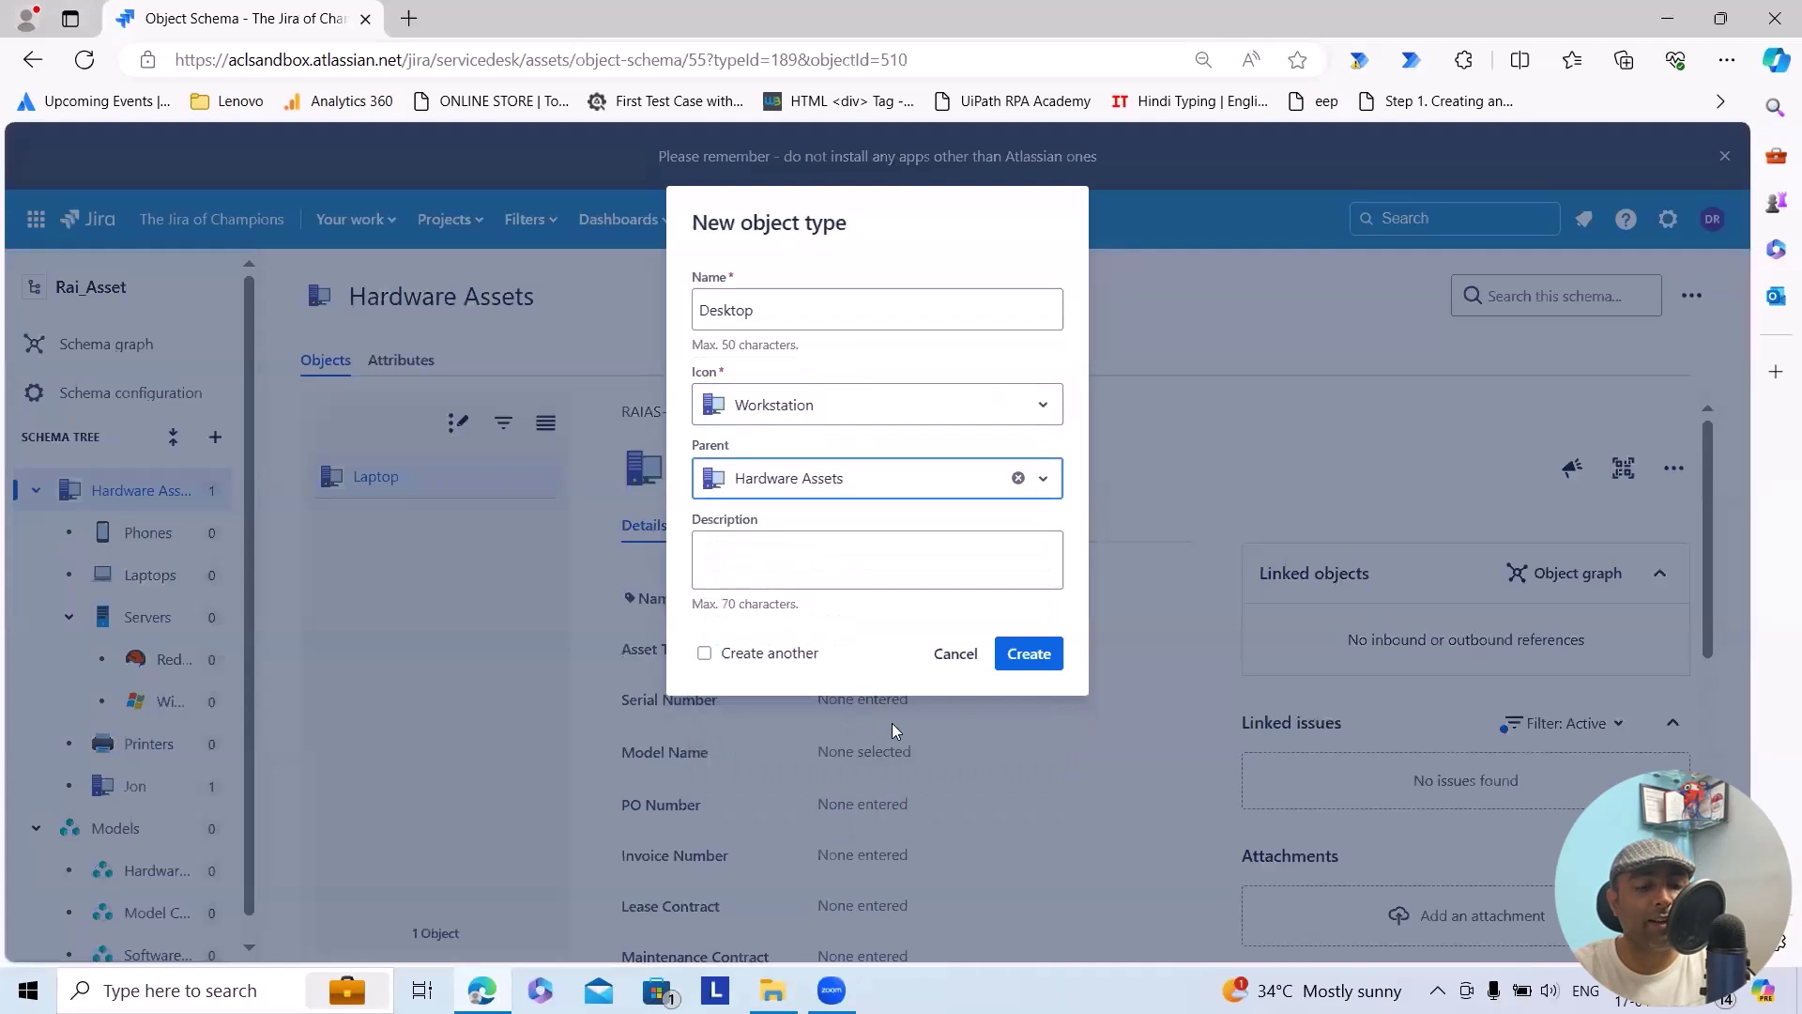
click(1008, 654)
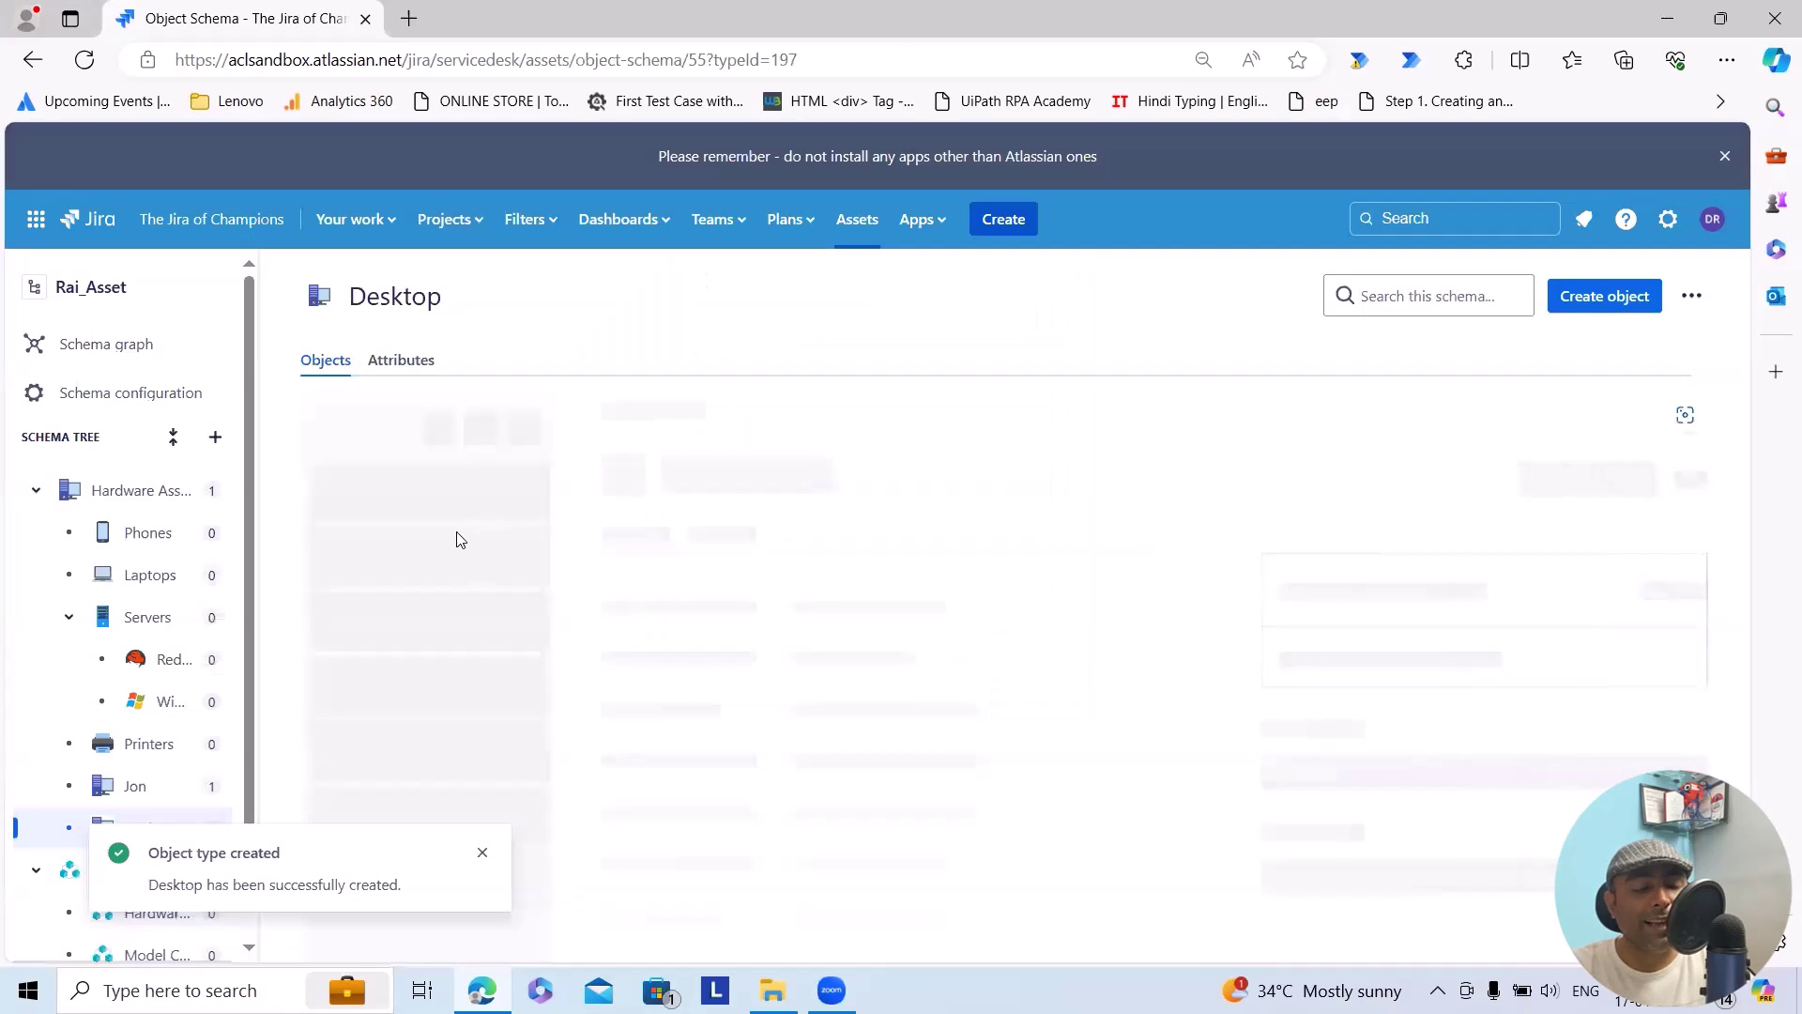
Create an Iphone object type as a child of Desktop.
scroll(127, 768, down, 1)
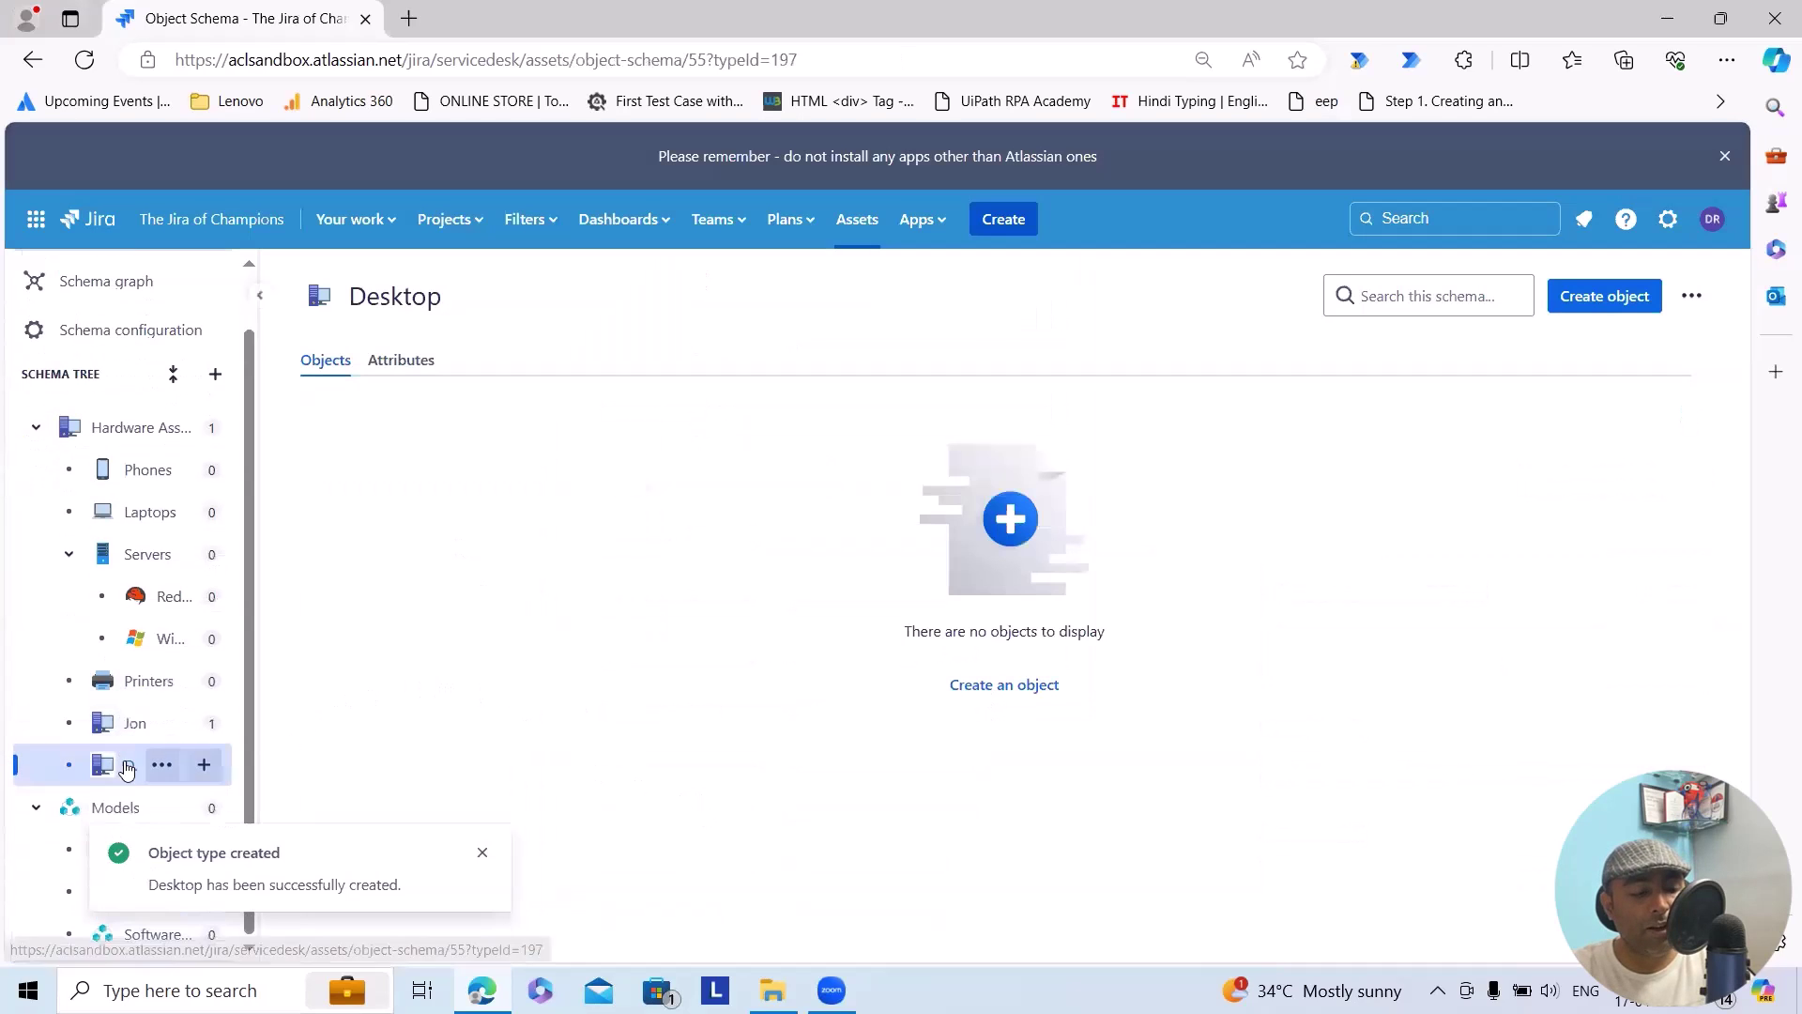
click(204, 765)
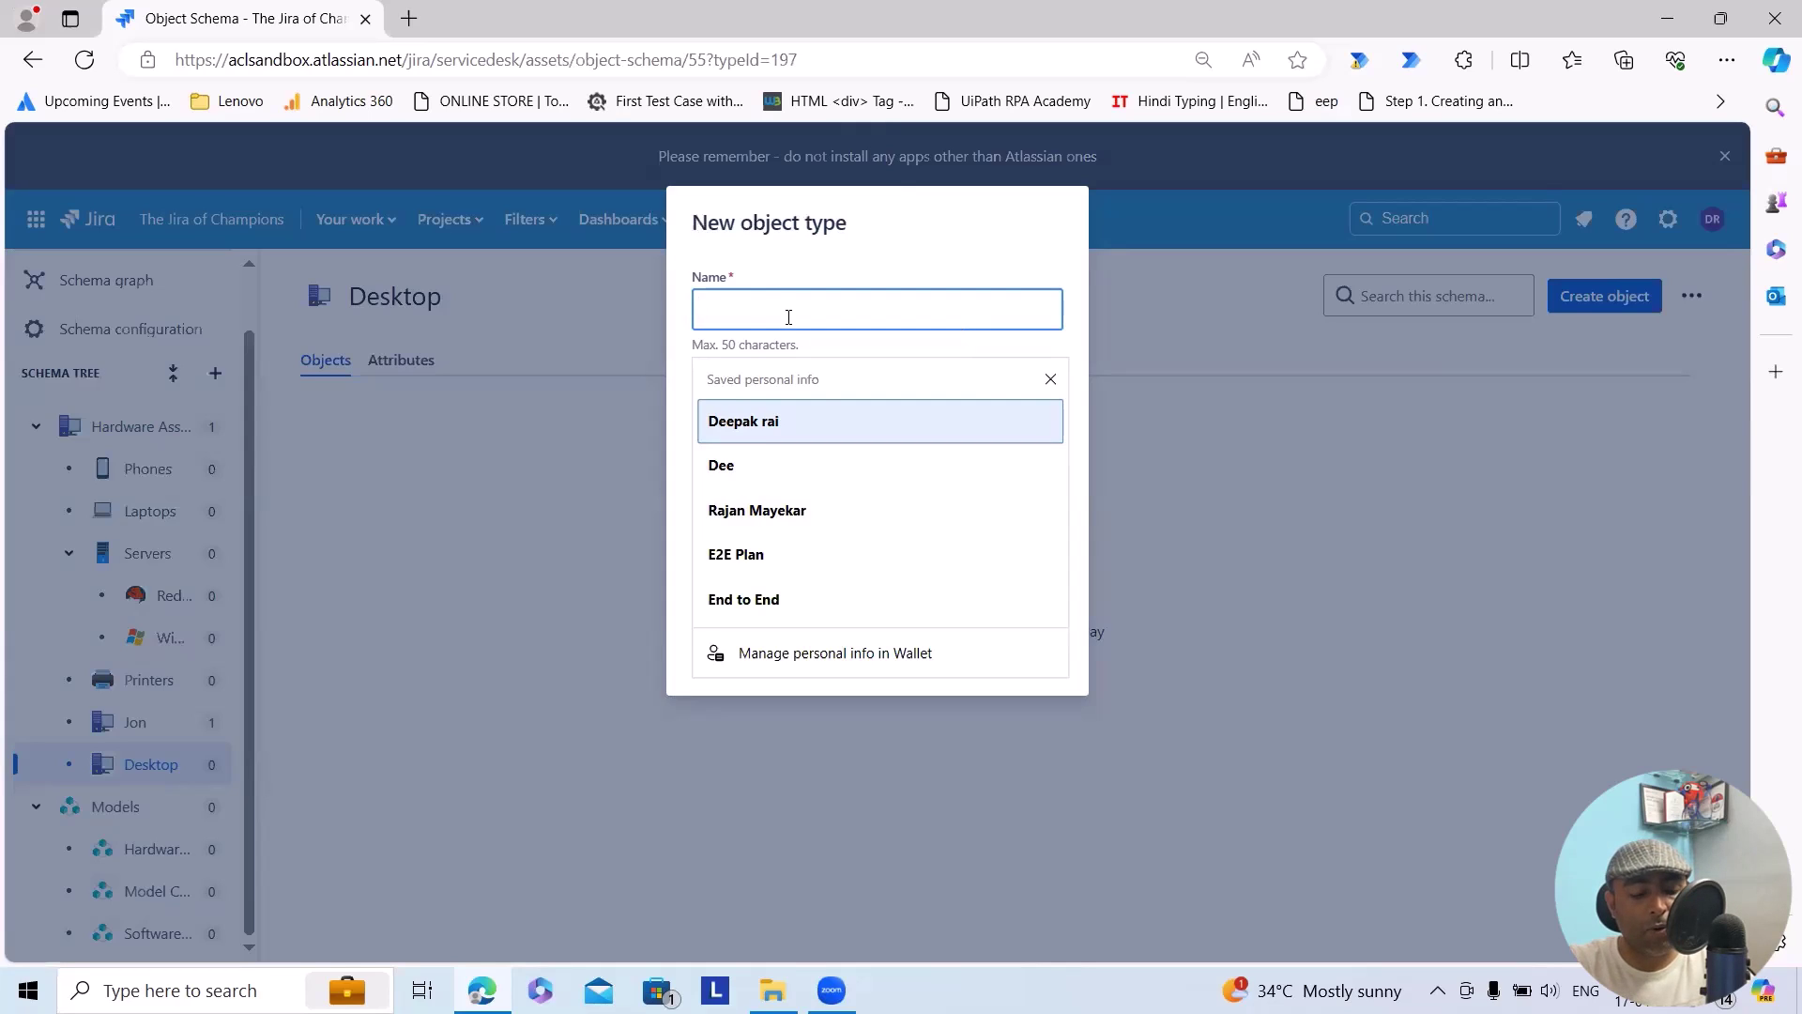
text(Iphone)
click(1025, 657)
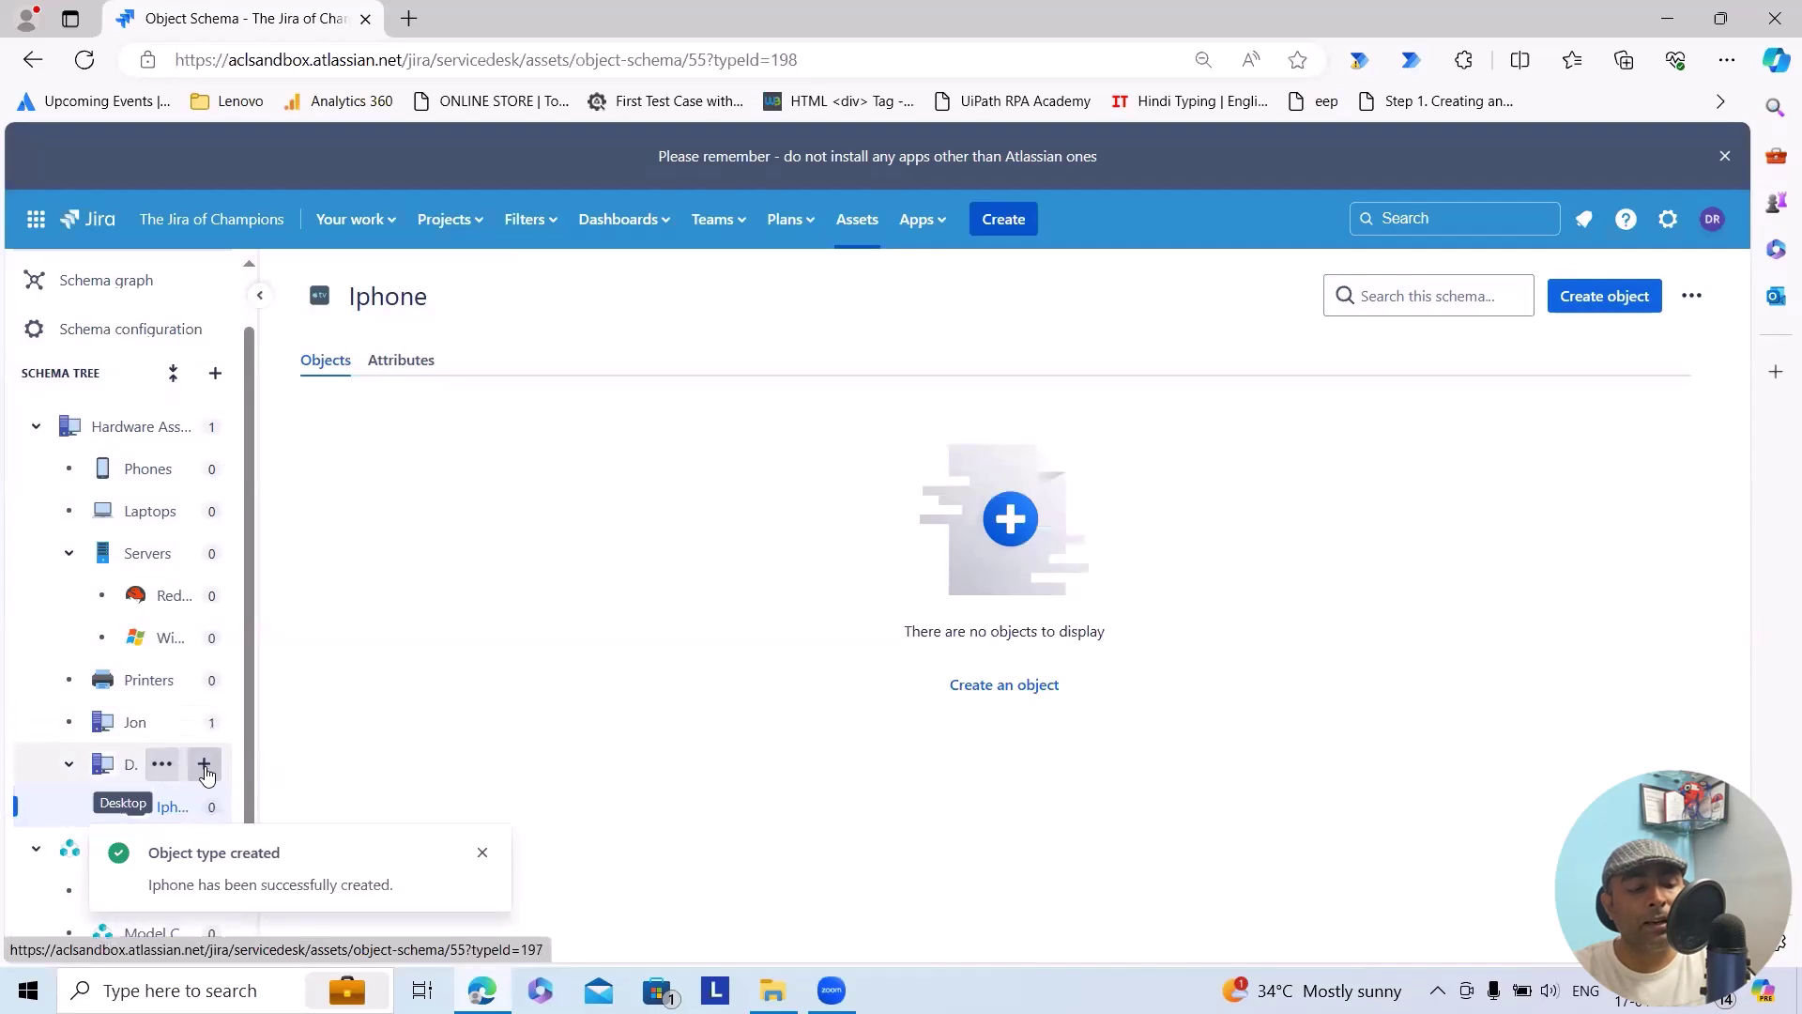
click(161, 763)
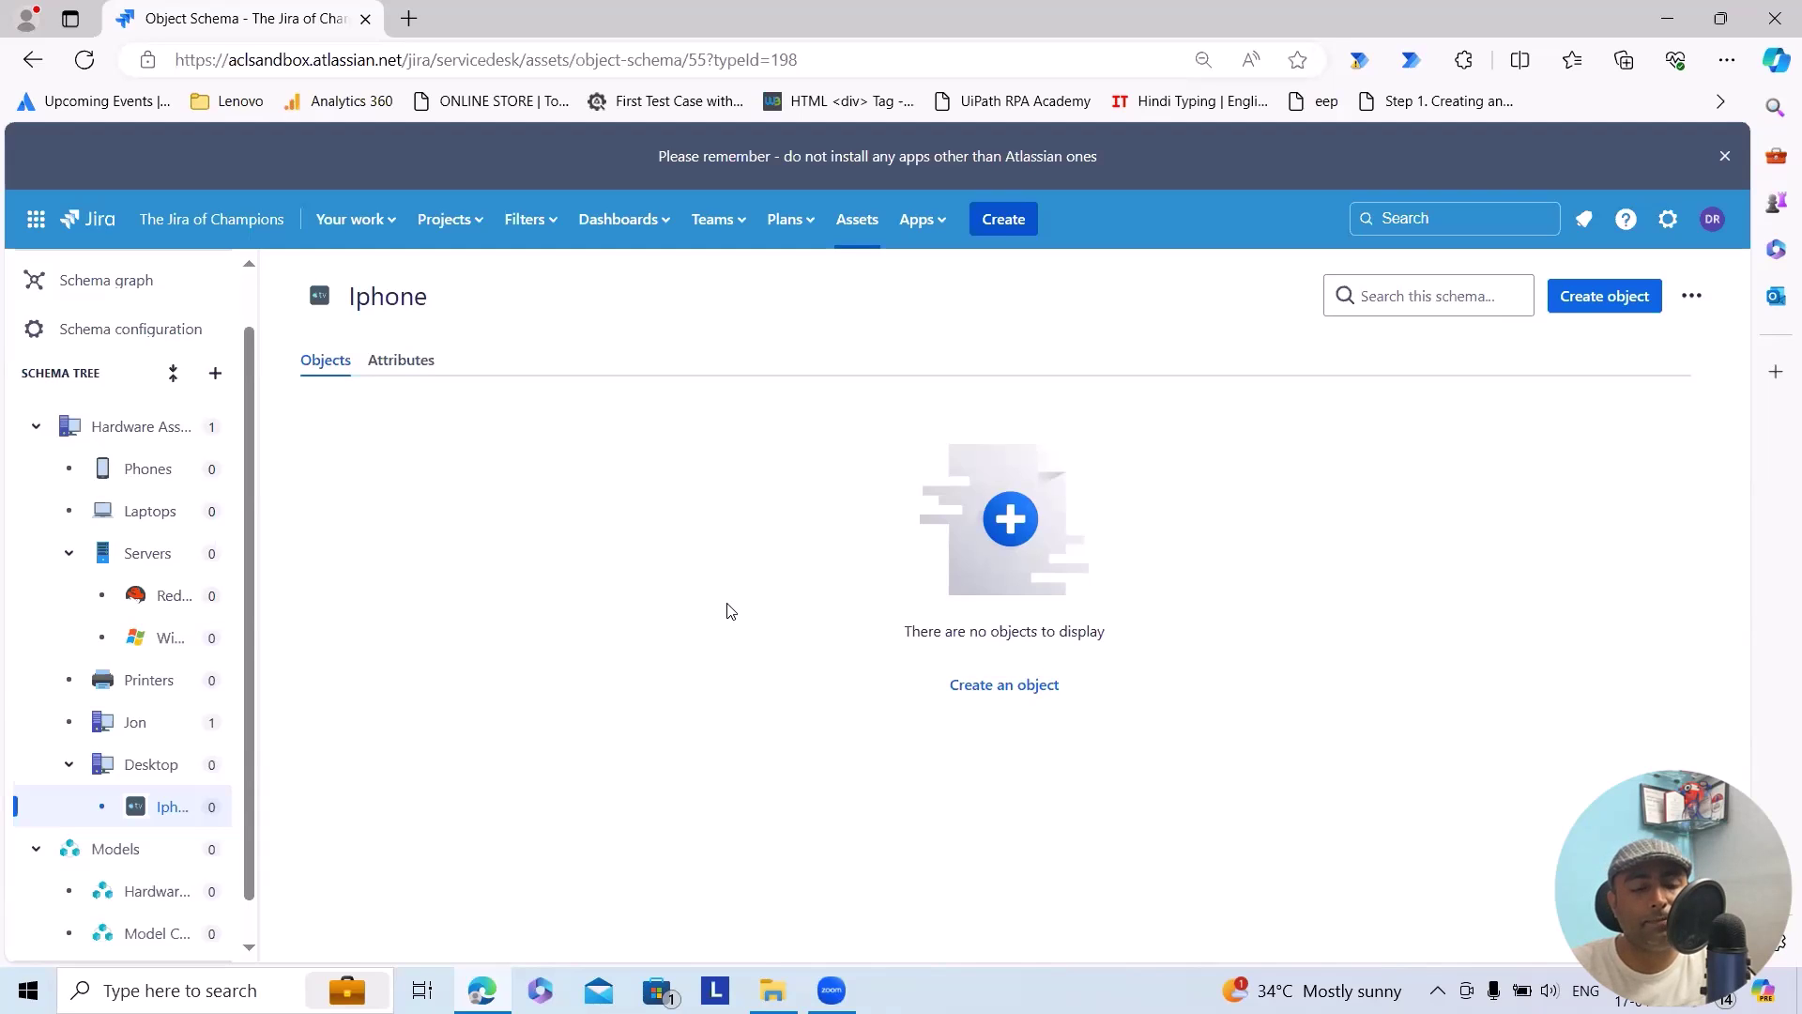
Create an Iphone object named with a saved person's name, leaving Asset Tag and model empty.
click(1604, 297)
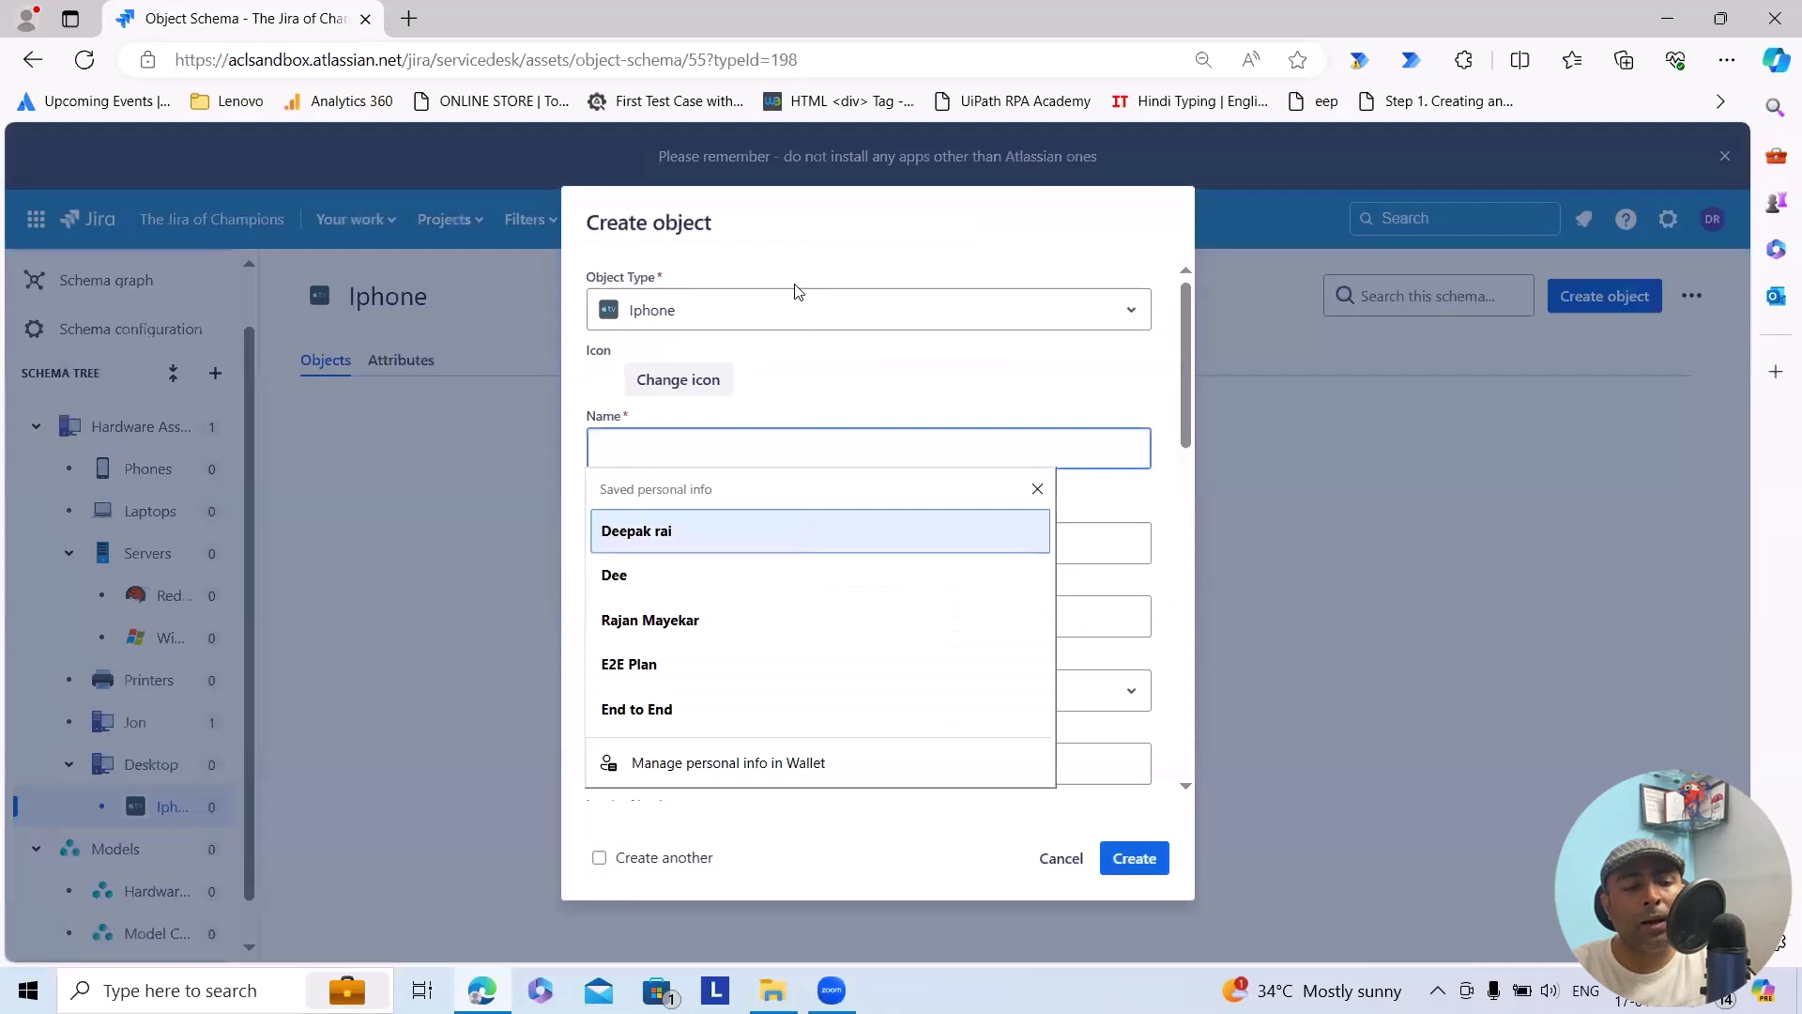
click(899, 382)
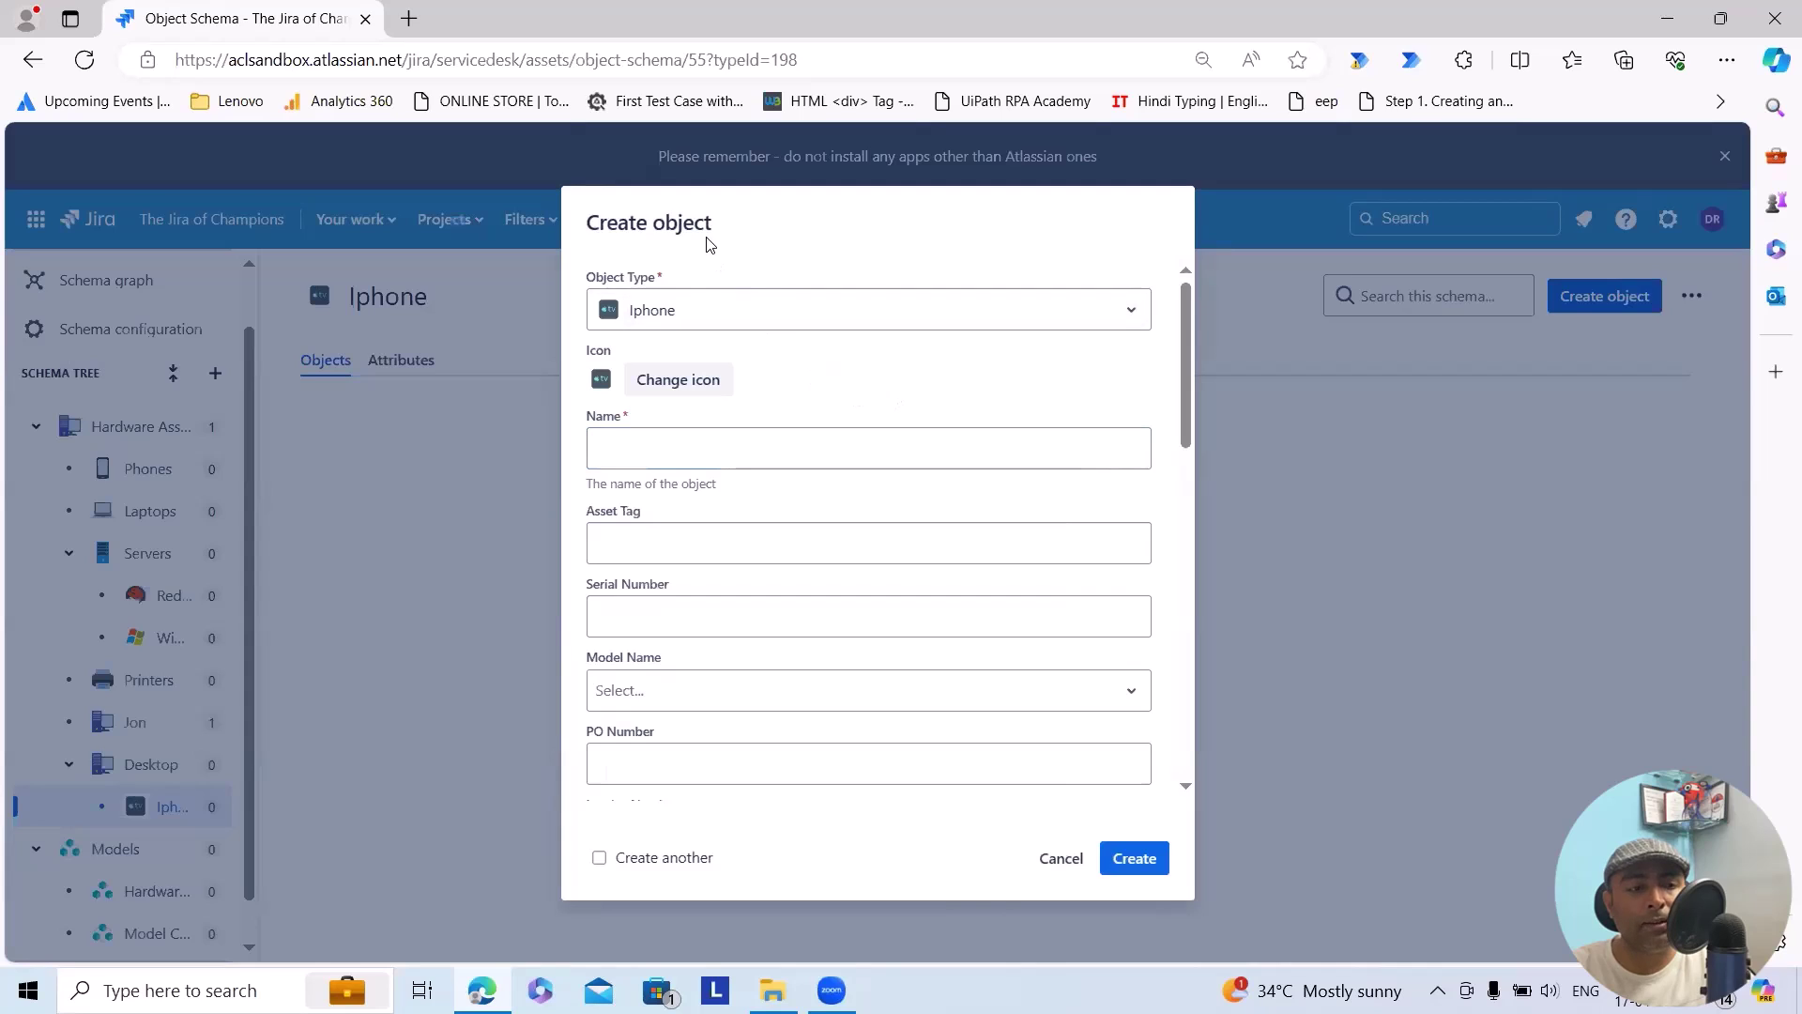
click(672, 437)
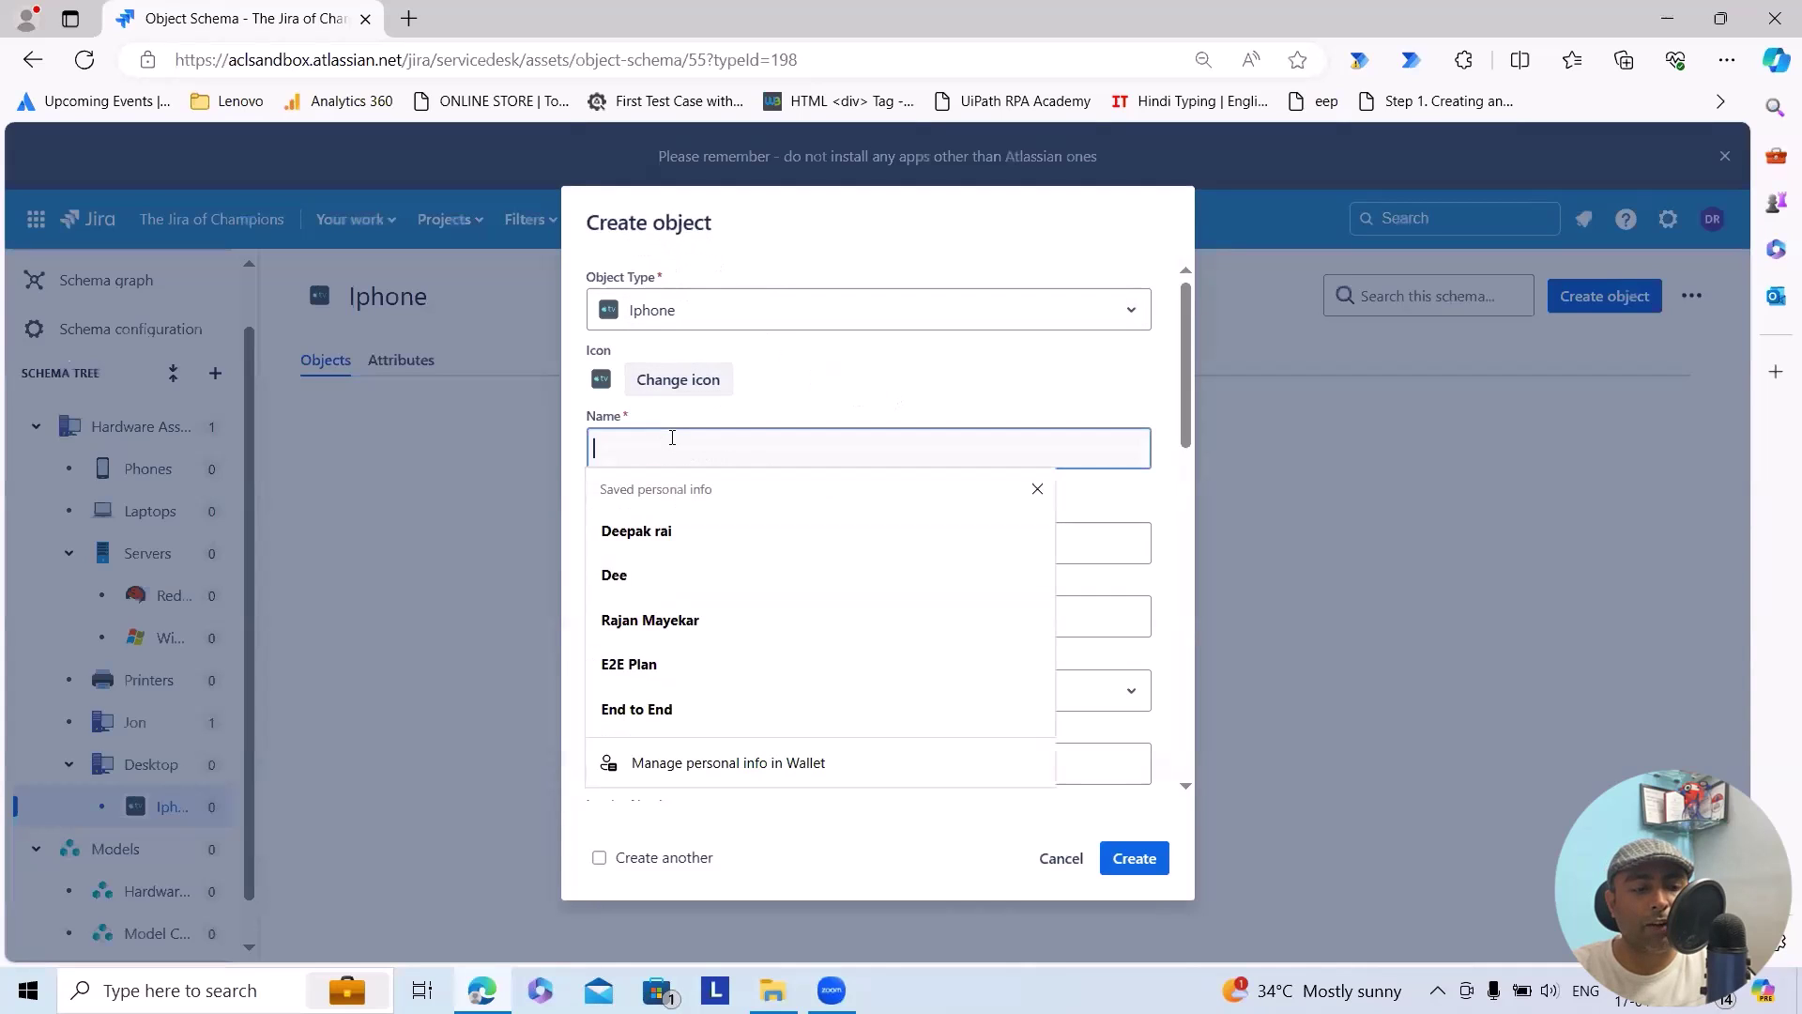
click(667, 529)
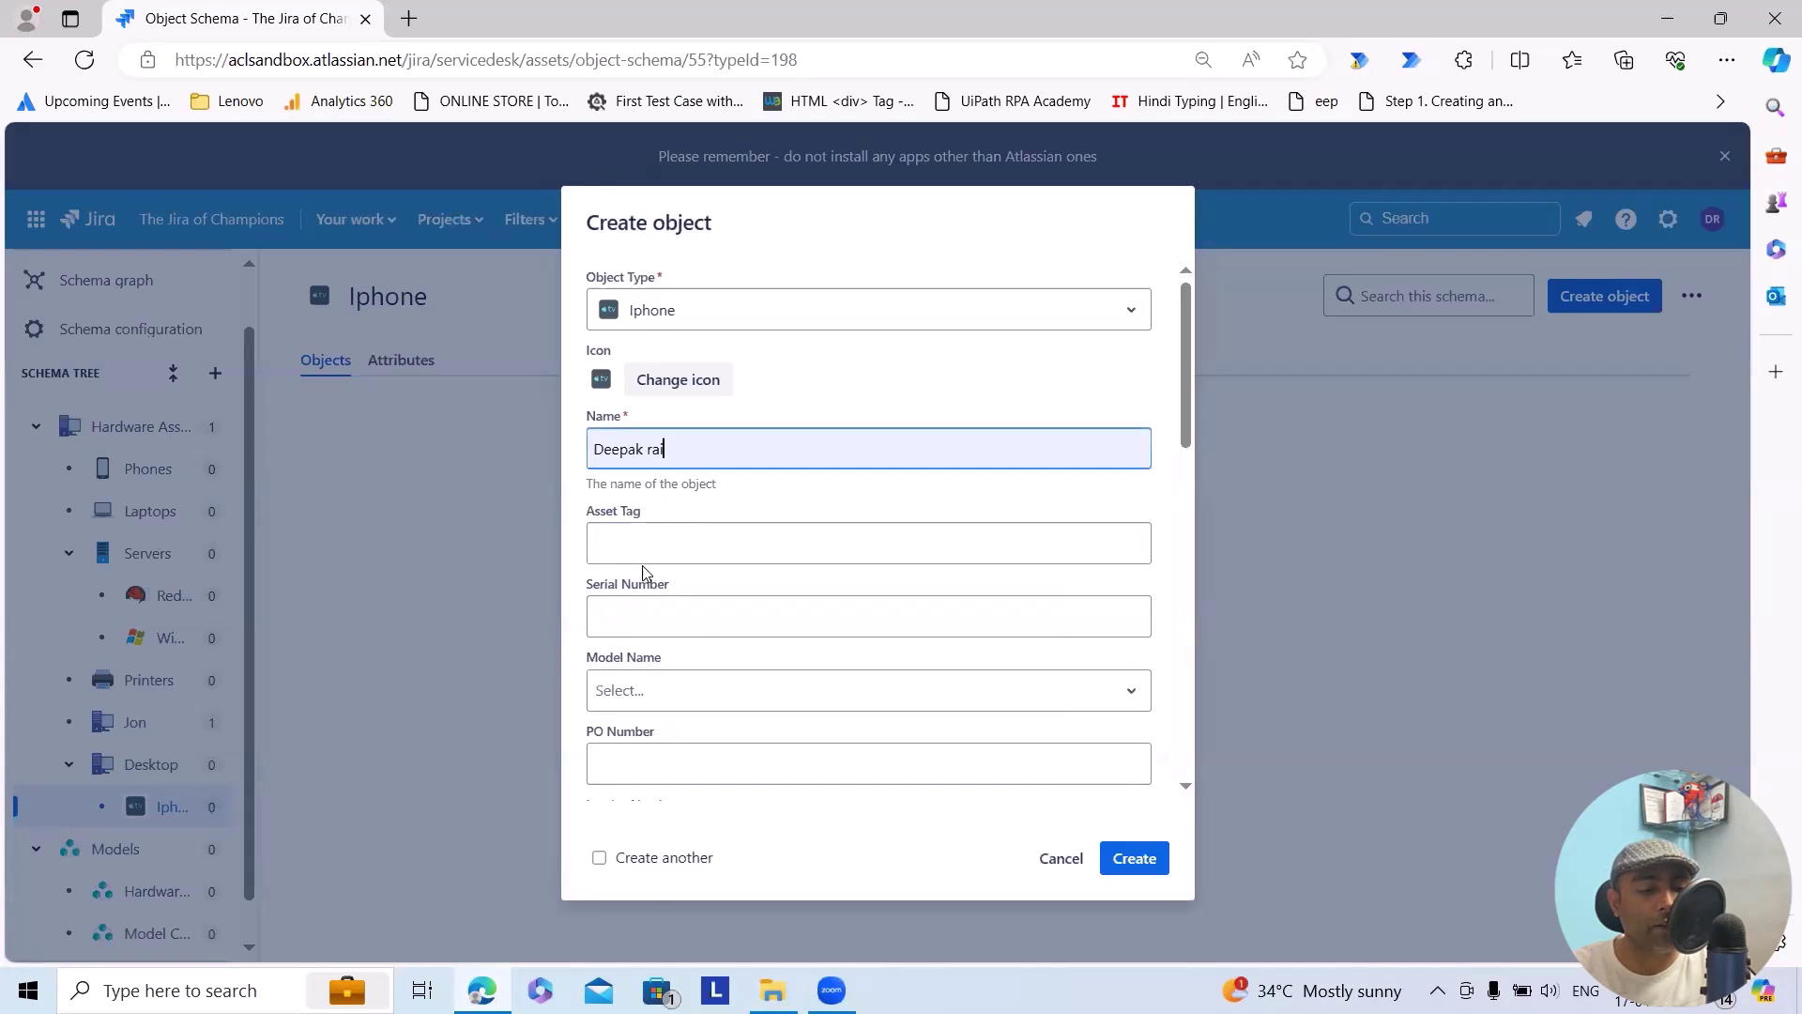
click(644, 562)
scroll(697, 620, down, 1)
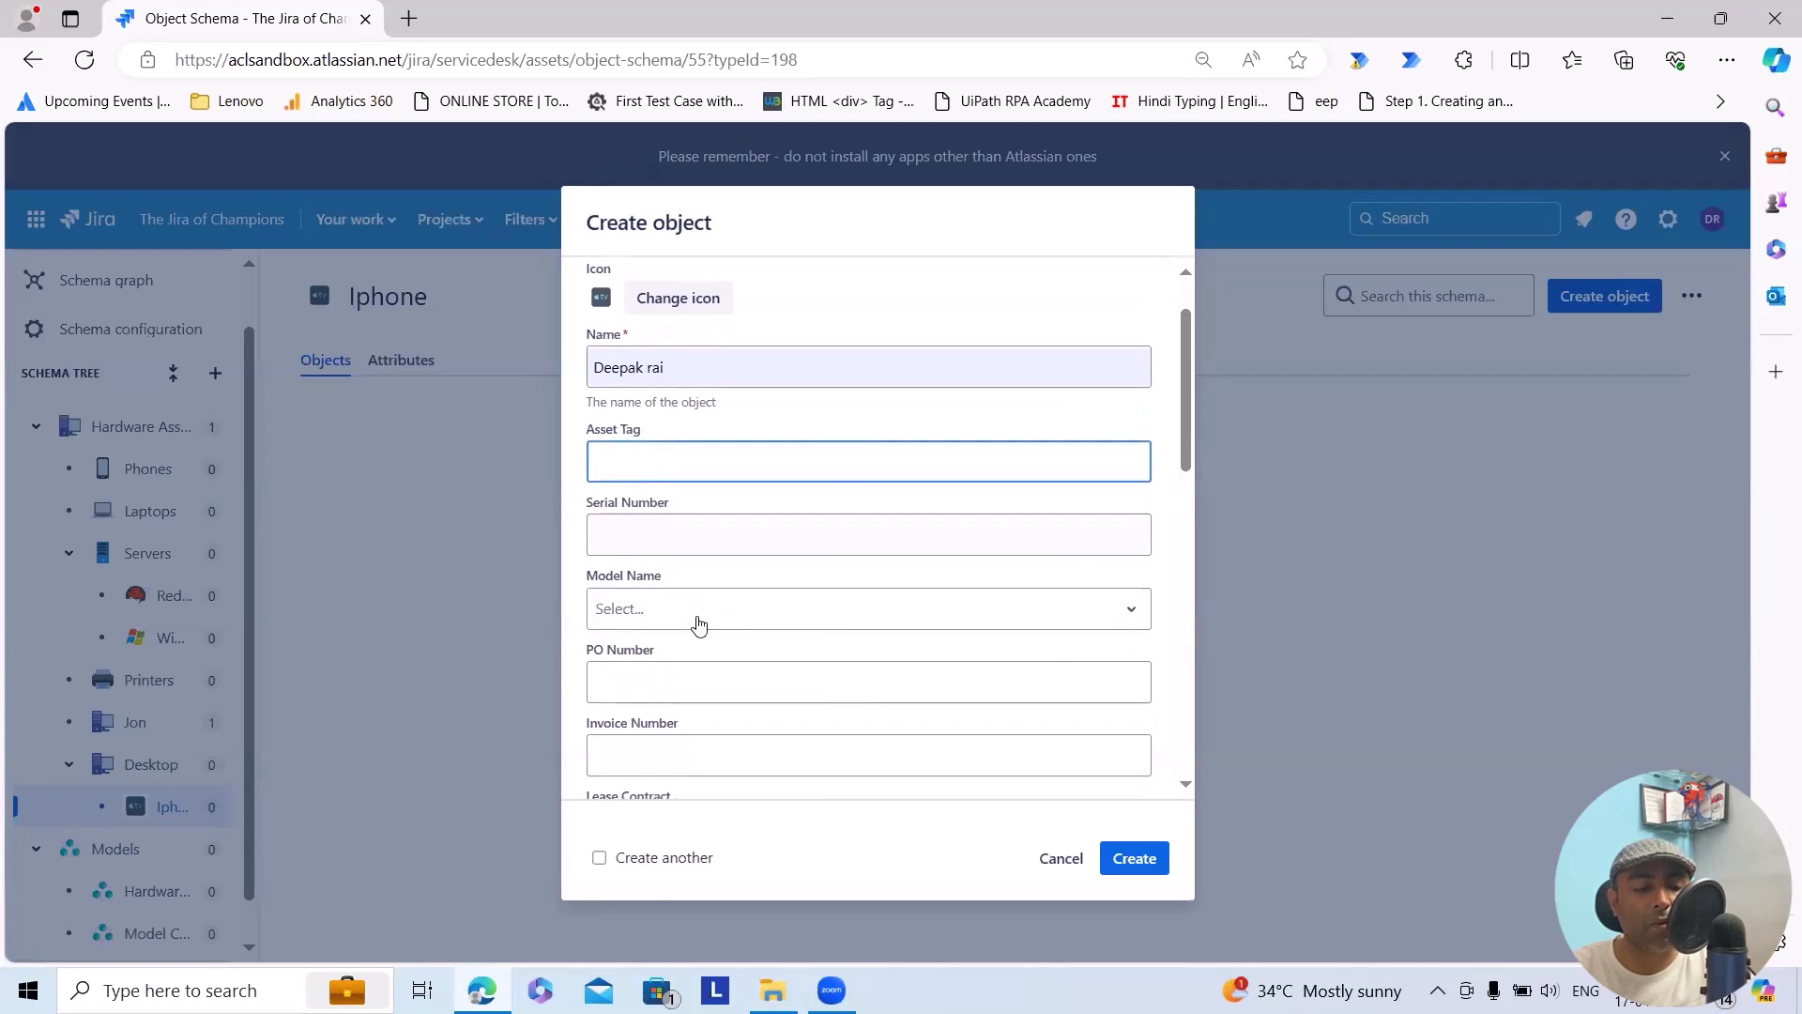
scroll(697, 619, down, 2)
click(684, 456)
click(680, 518)
scroll(677, 521, down, 3)
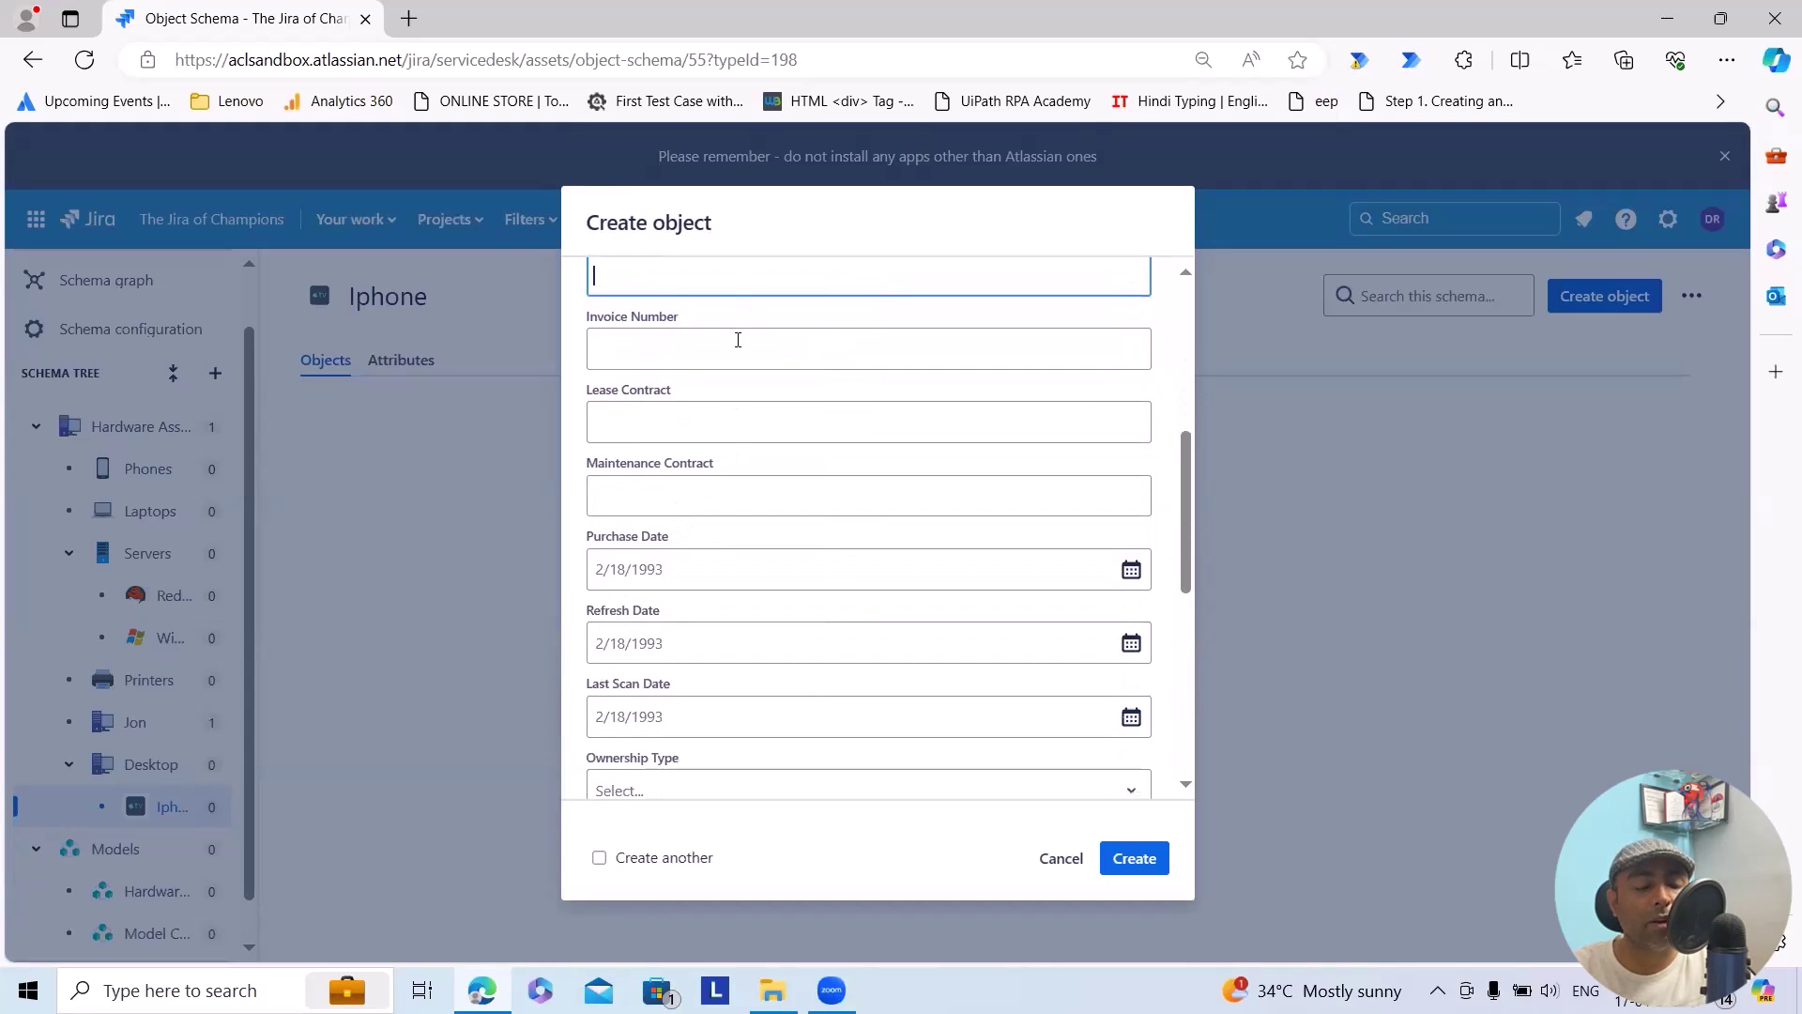
scroll(657, 413, down, 6)
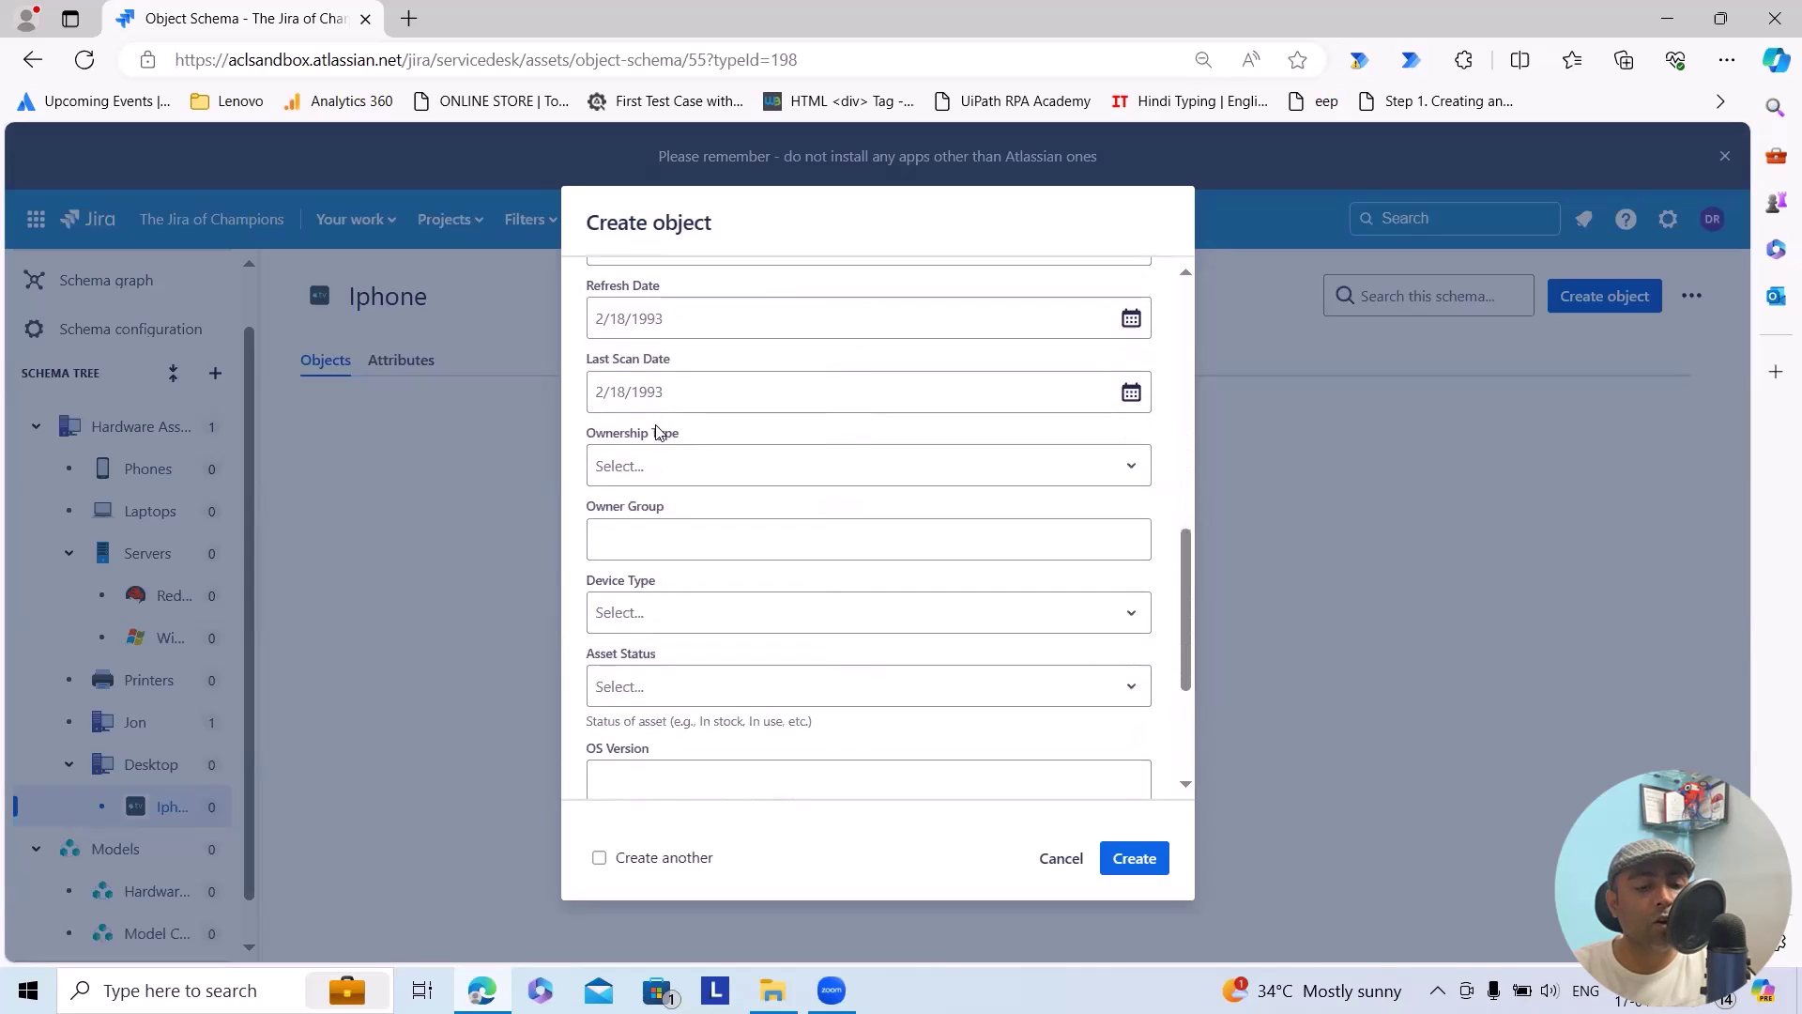
click(1134, 858)
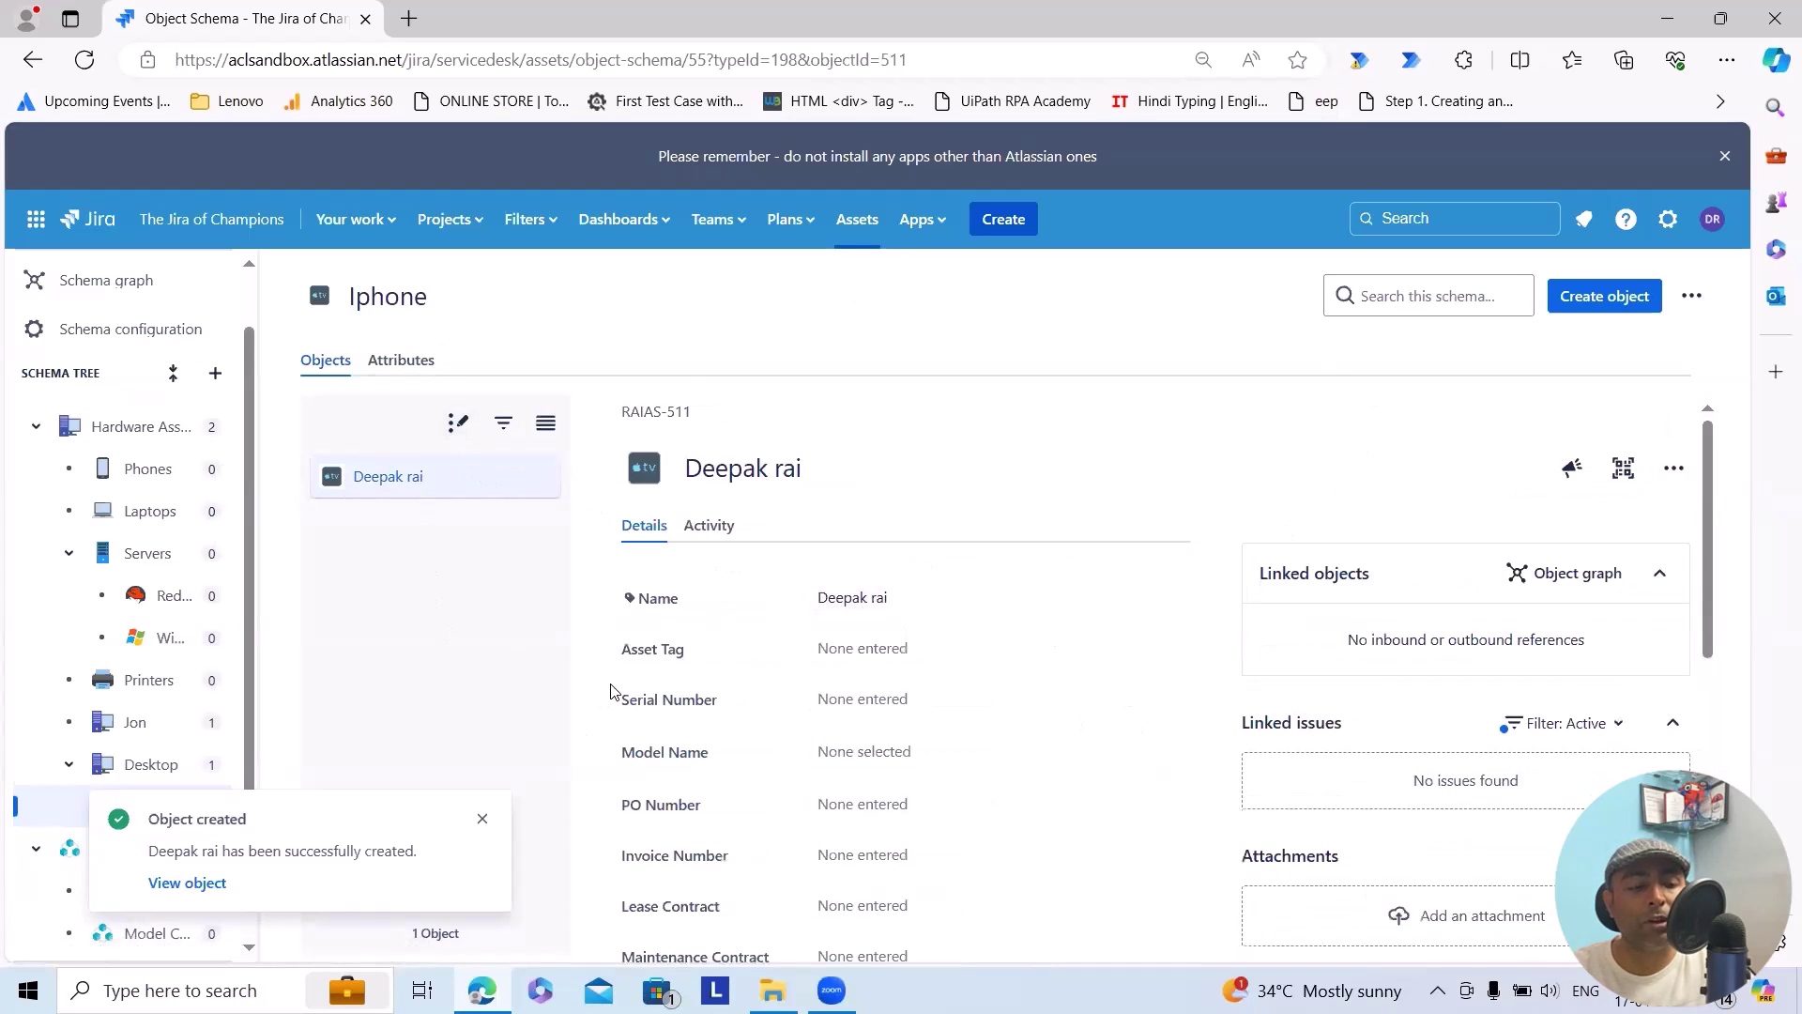
Check the bulk-change options and title editor, then bring up the Iphone object's actions menu.
click(460, 428)
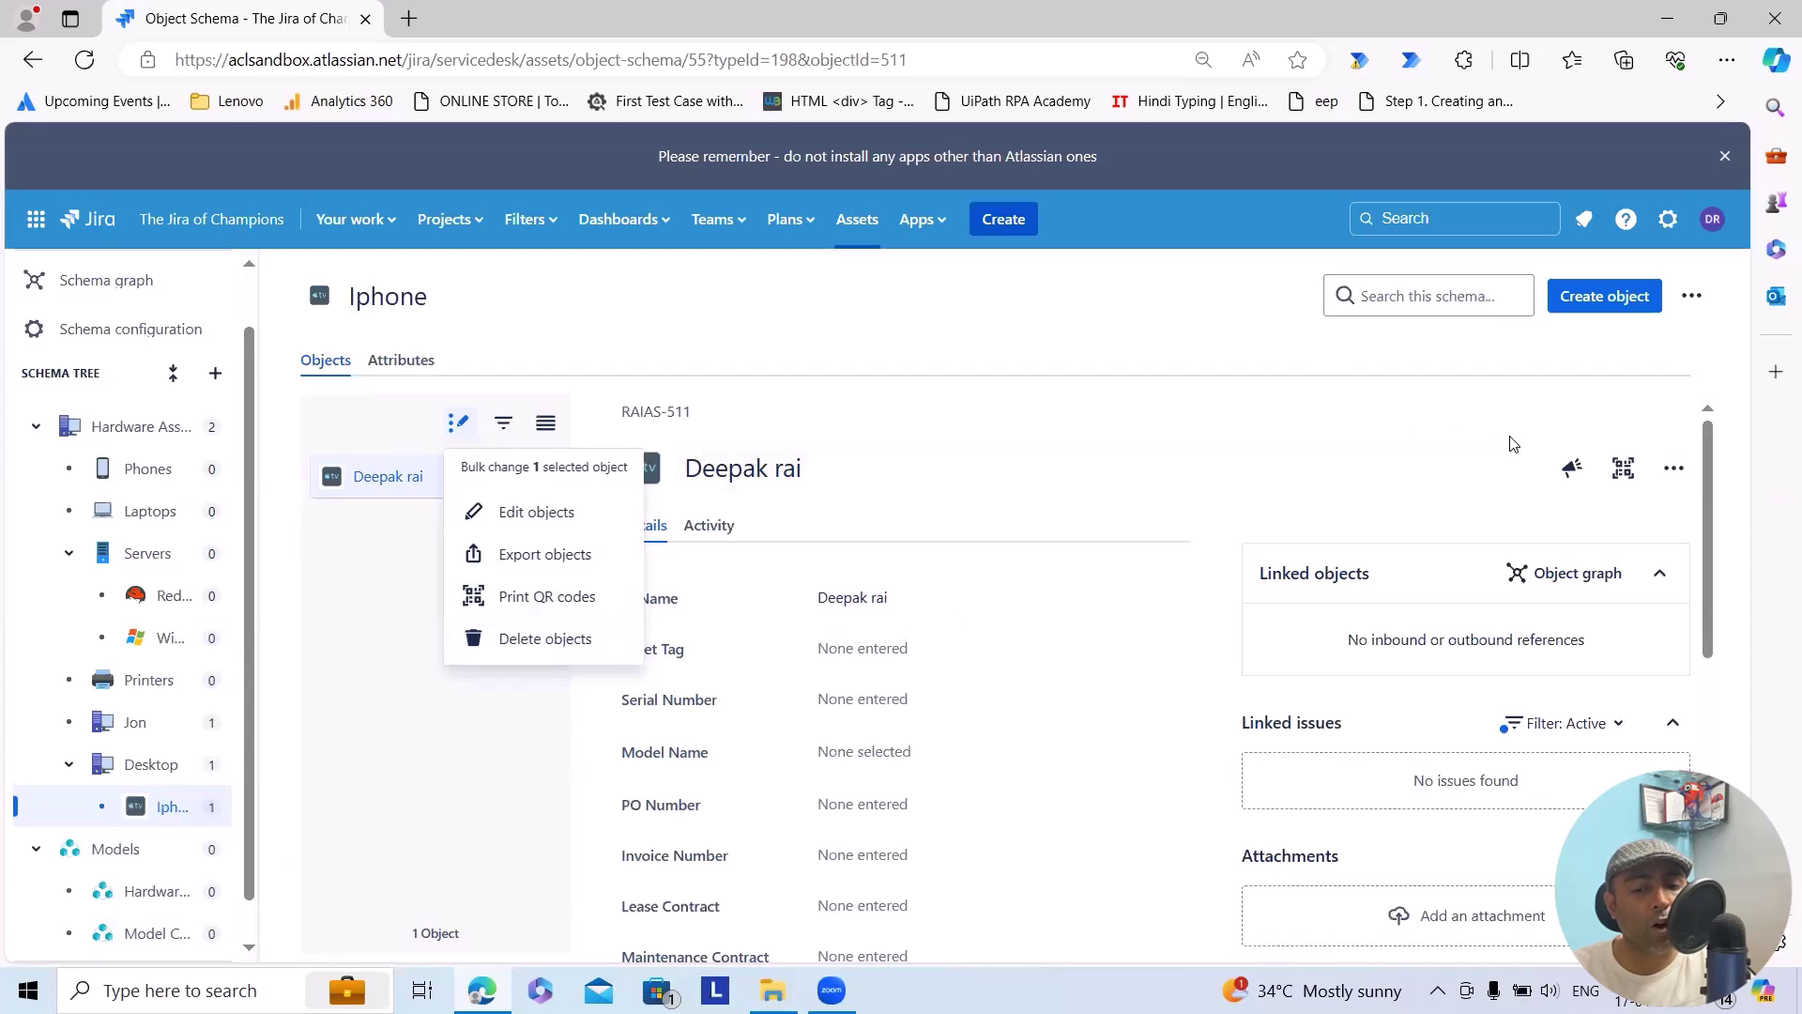
click(789, 471)
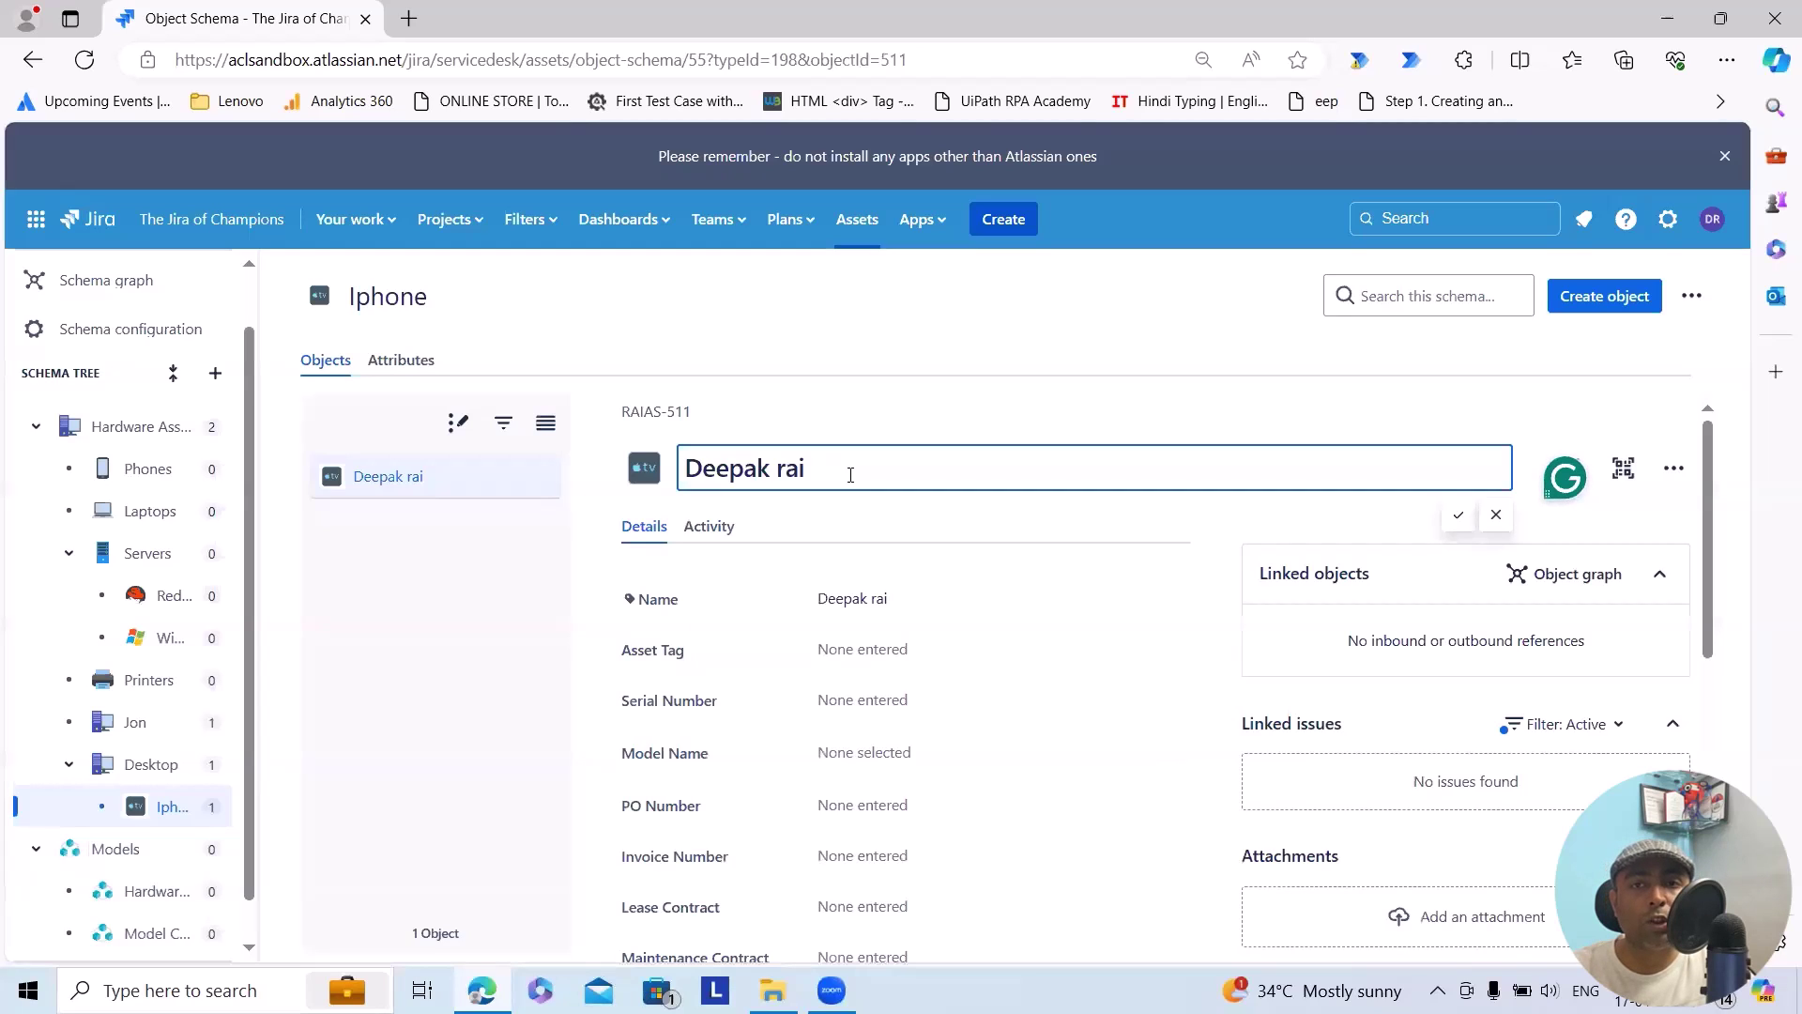
click(1674, 468)
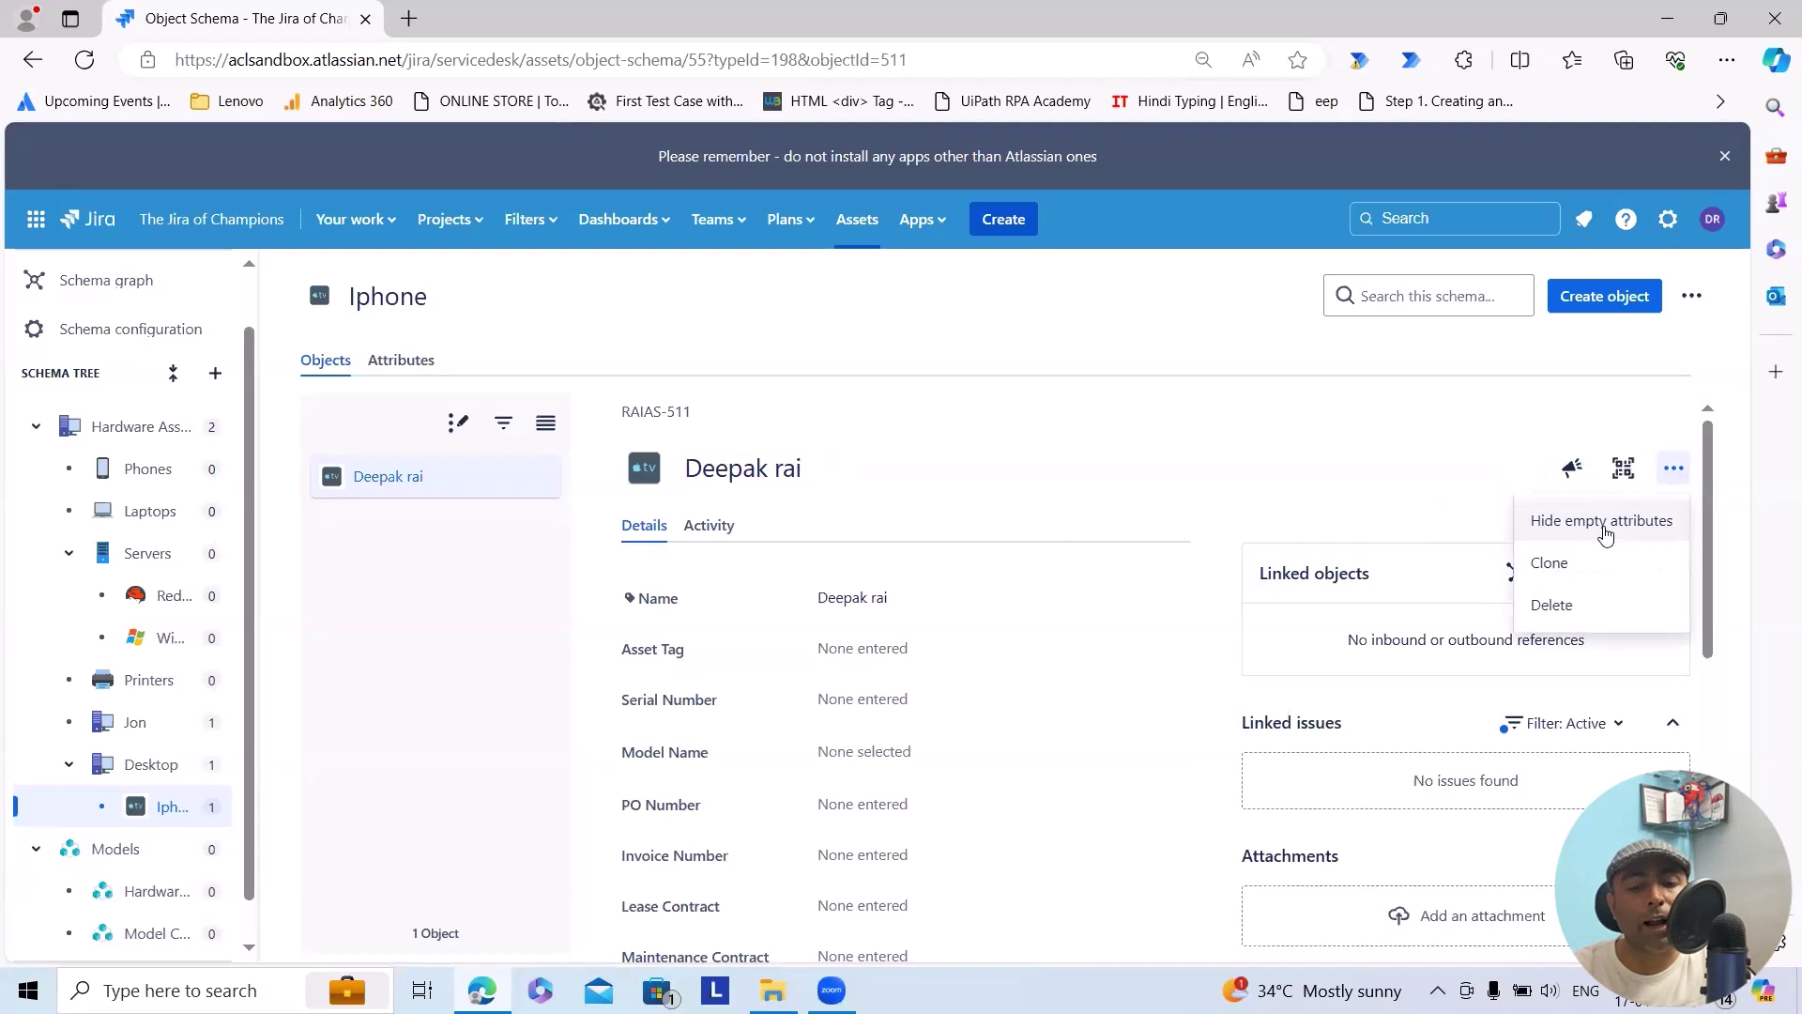
Clone the Iphone object under a new autofilled name, giving the type 2 objects.
click(1563, 567)
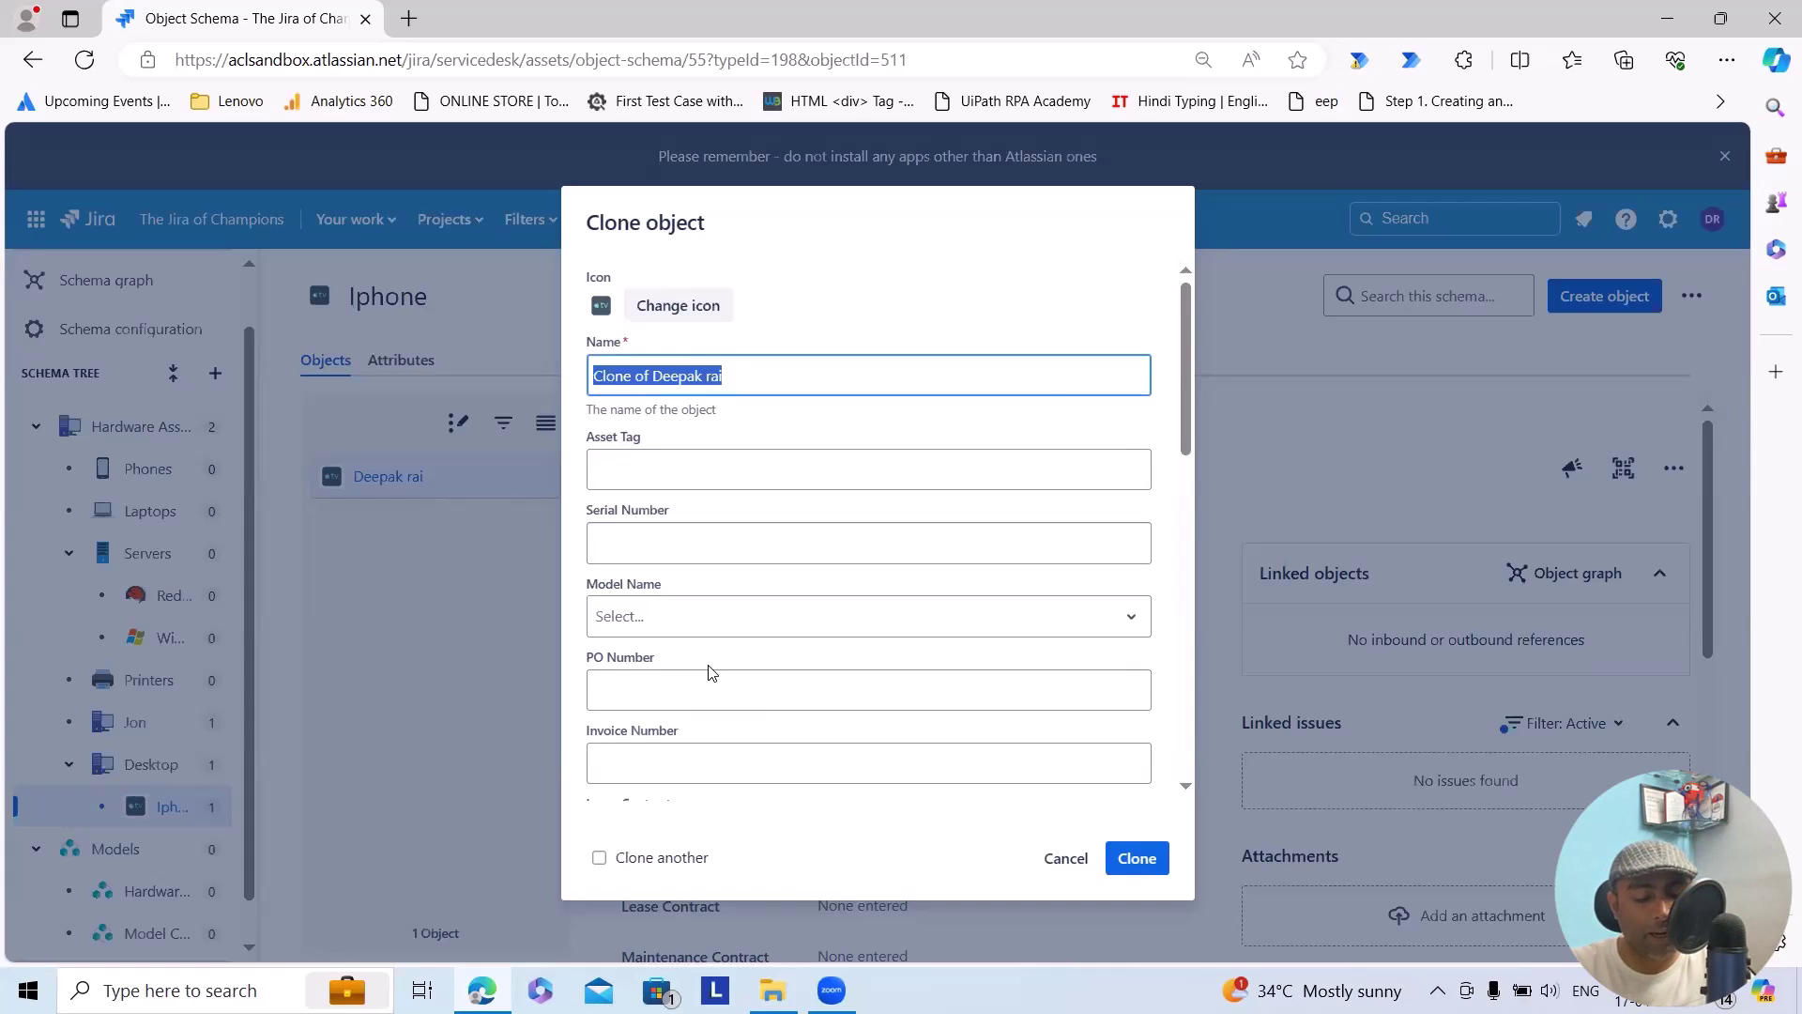
text(Rai)
key(Down)
key(Return)
key(Return)
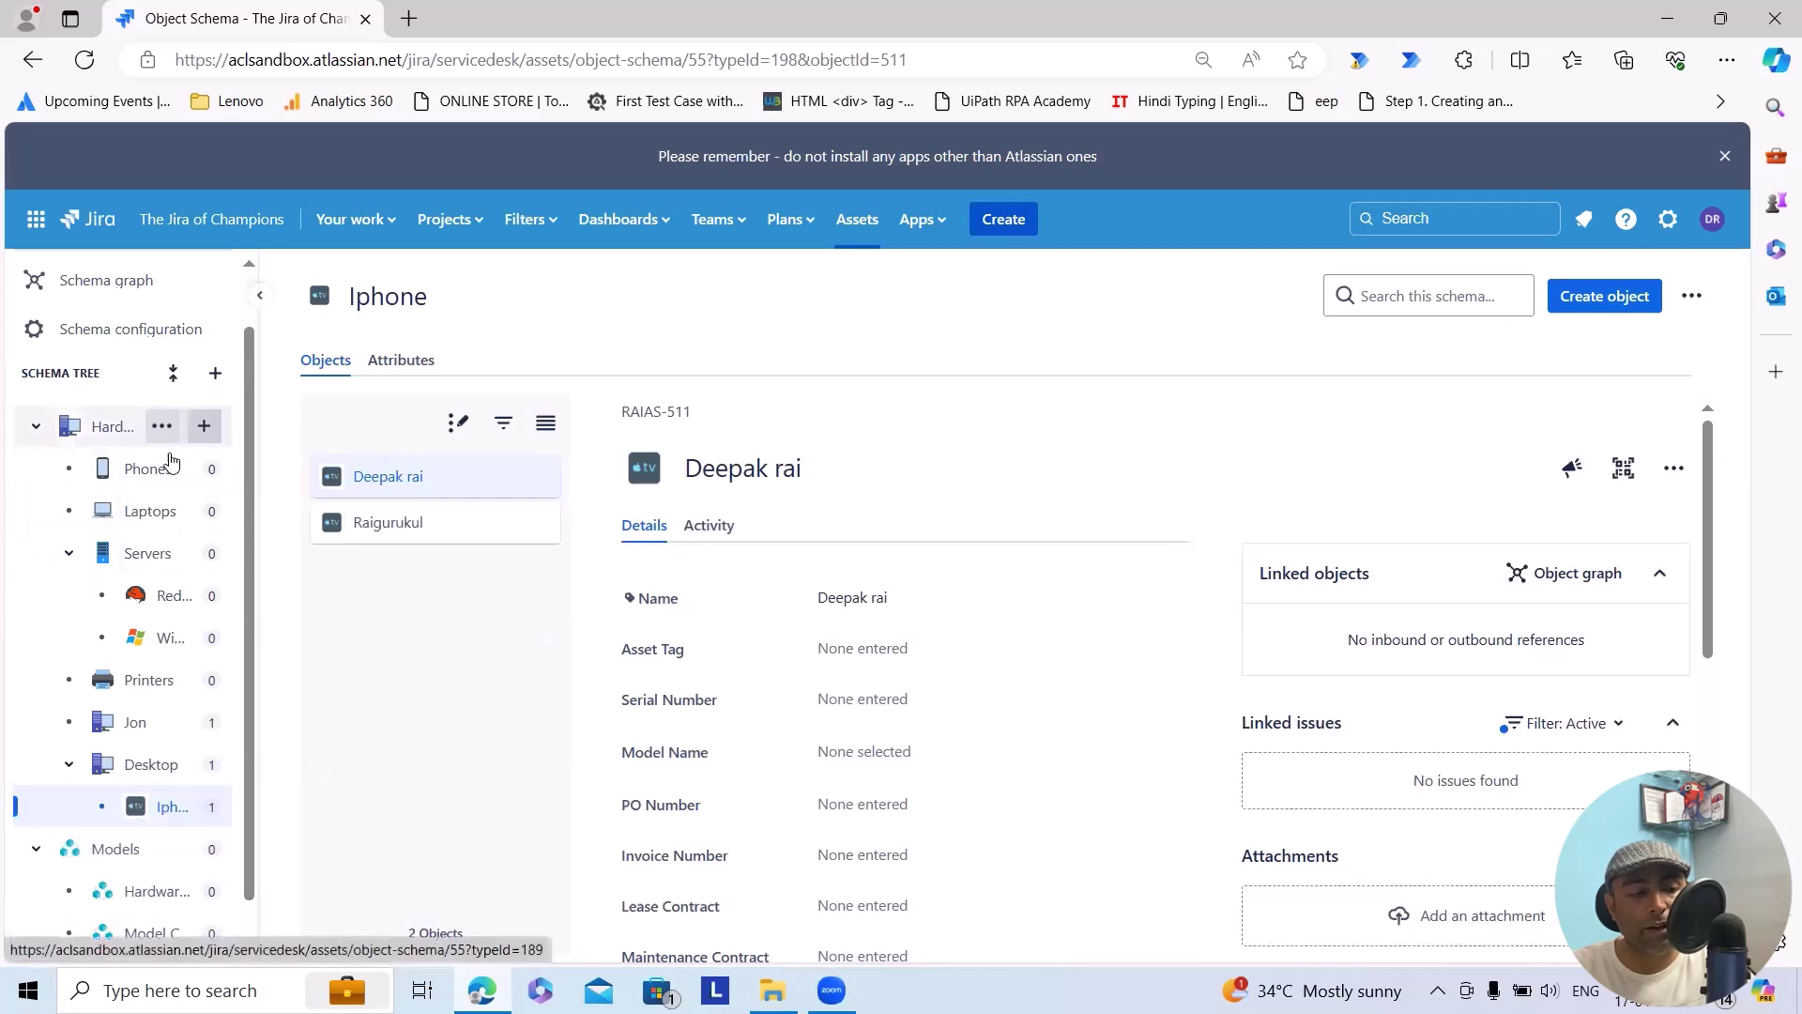
Add a NAT object type under Desktop with the Server icon.
mouse_move(181, 674)
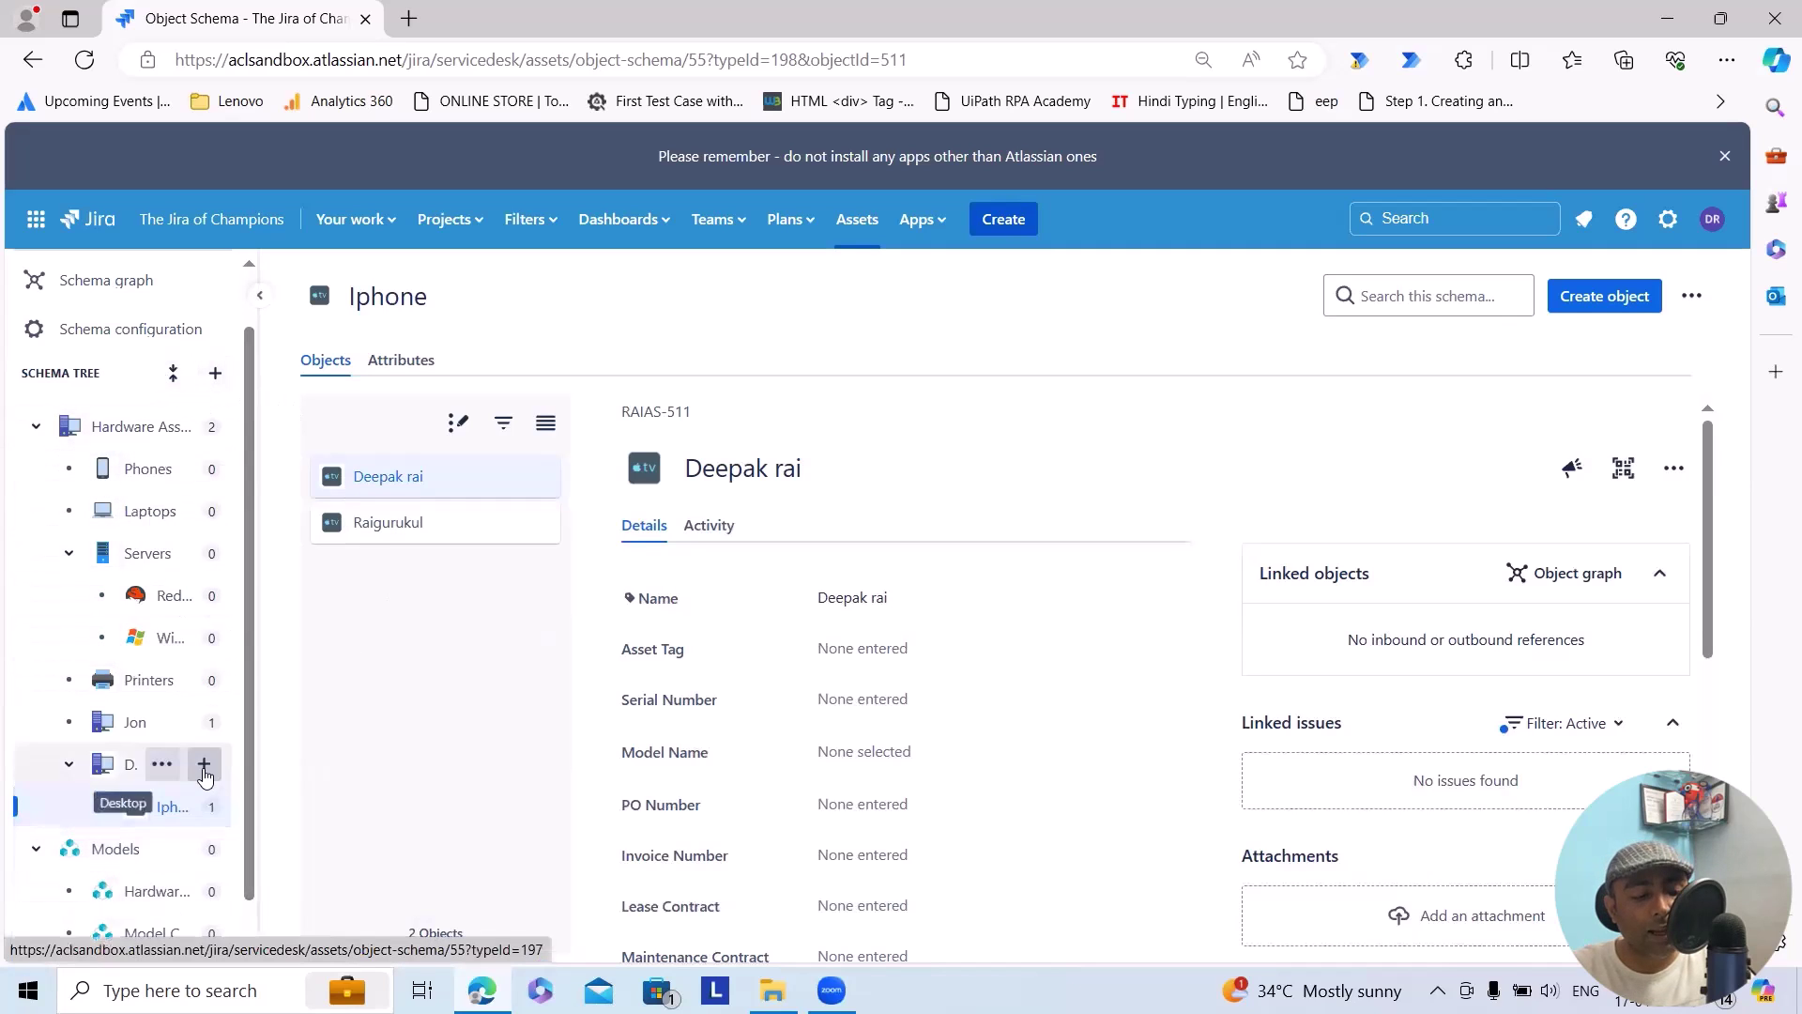
click(204, 764)
click(850, 315)
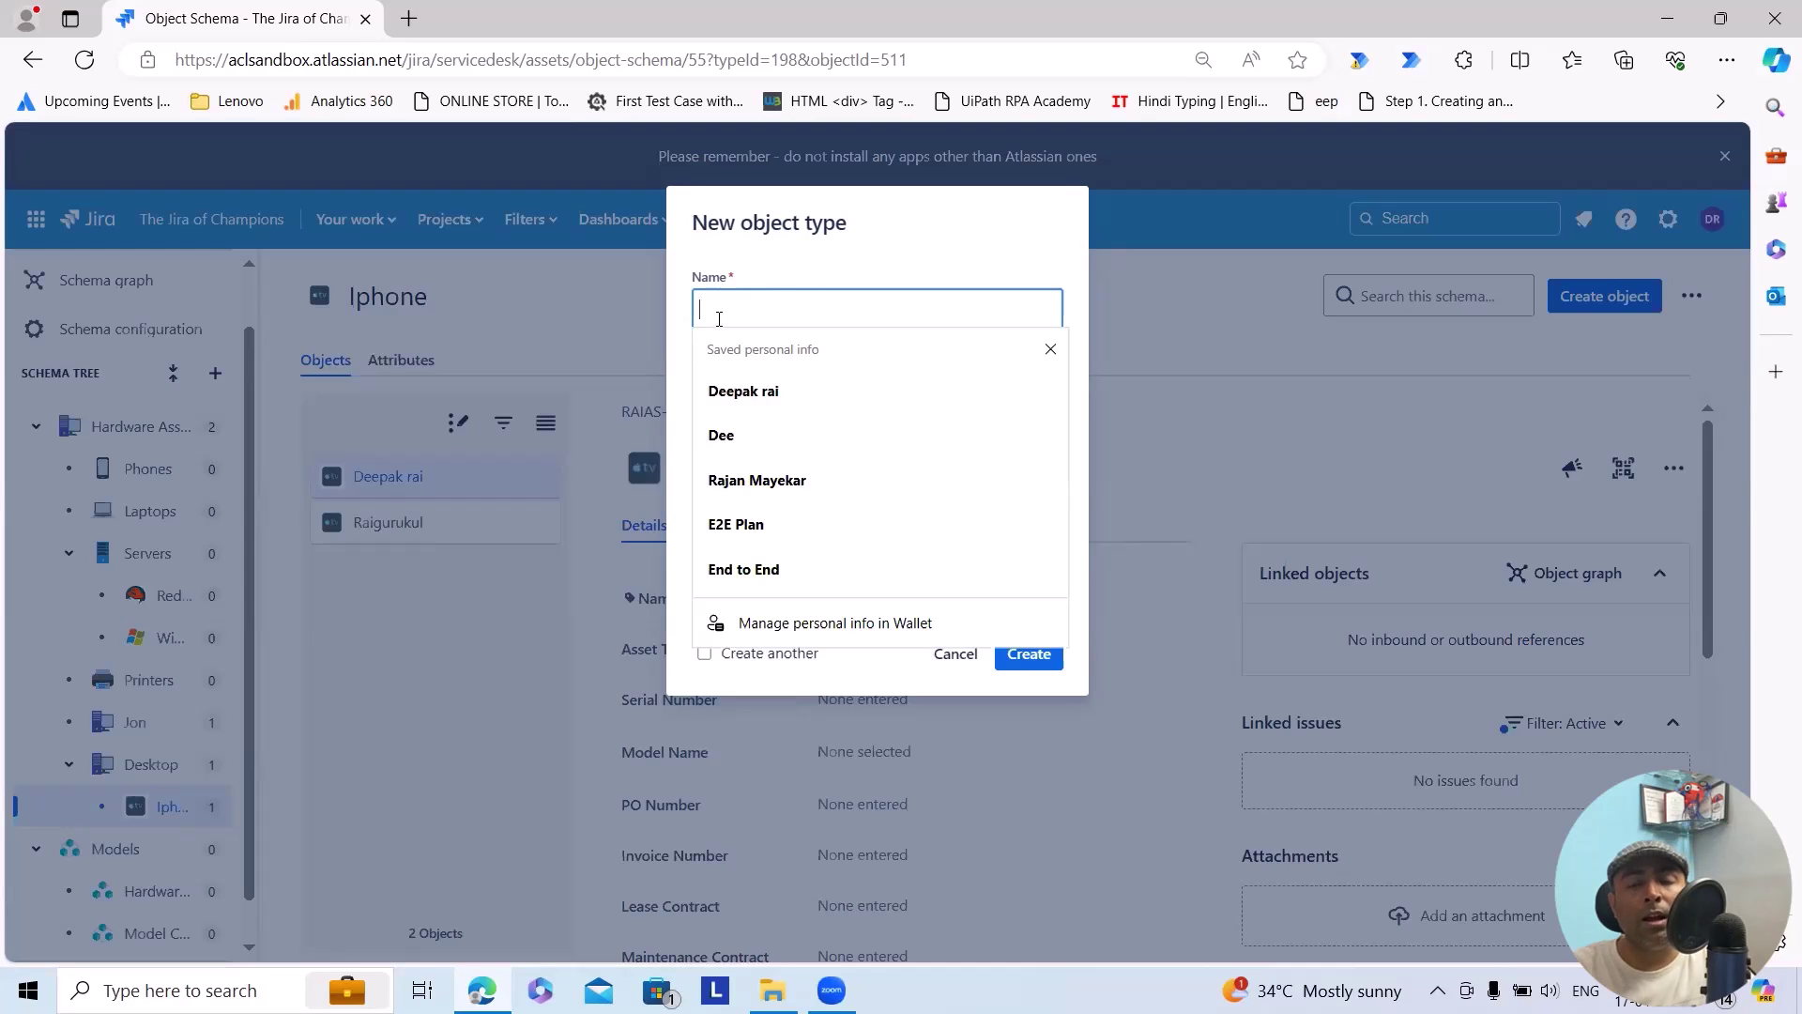
text(NAT)
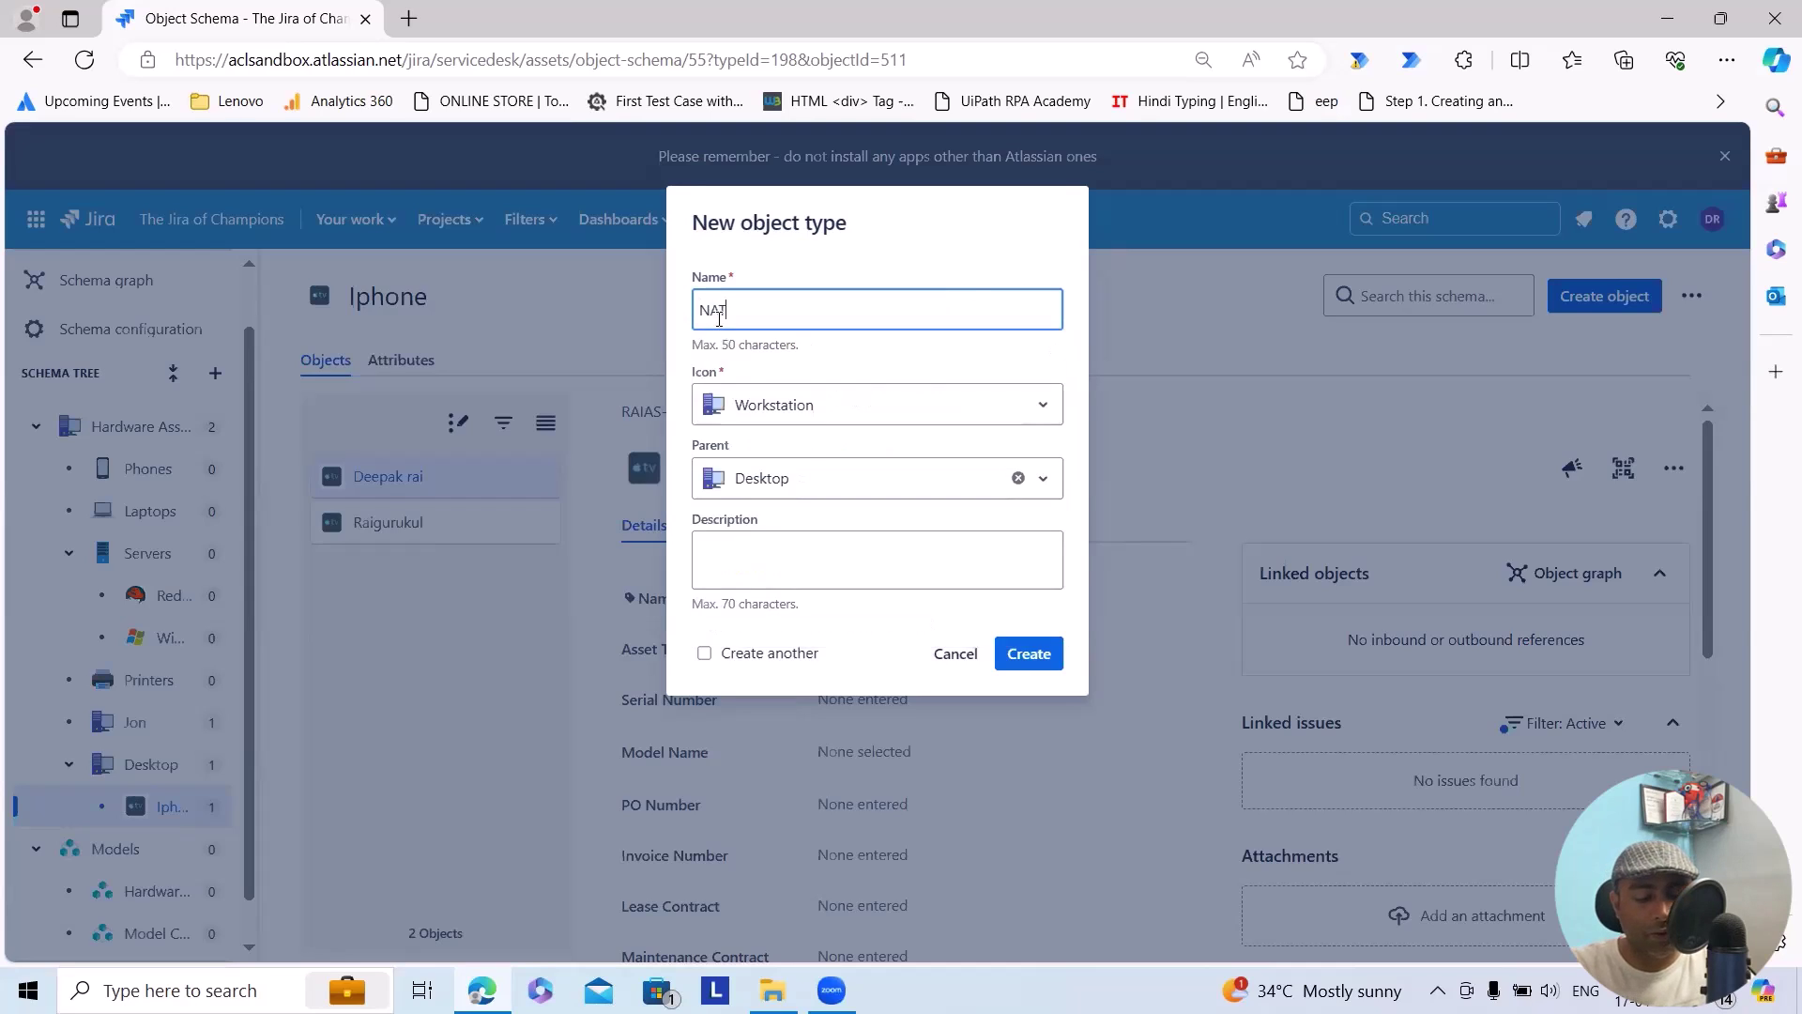
click(885, 413)
text(se)
click(768, 498)
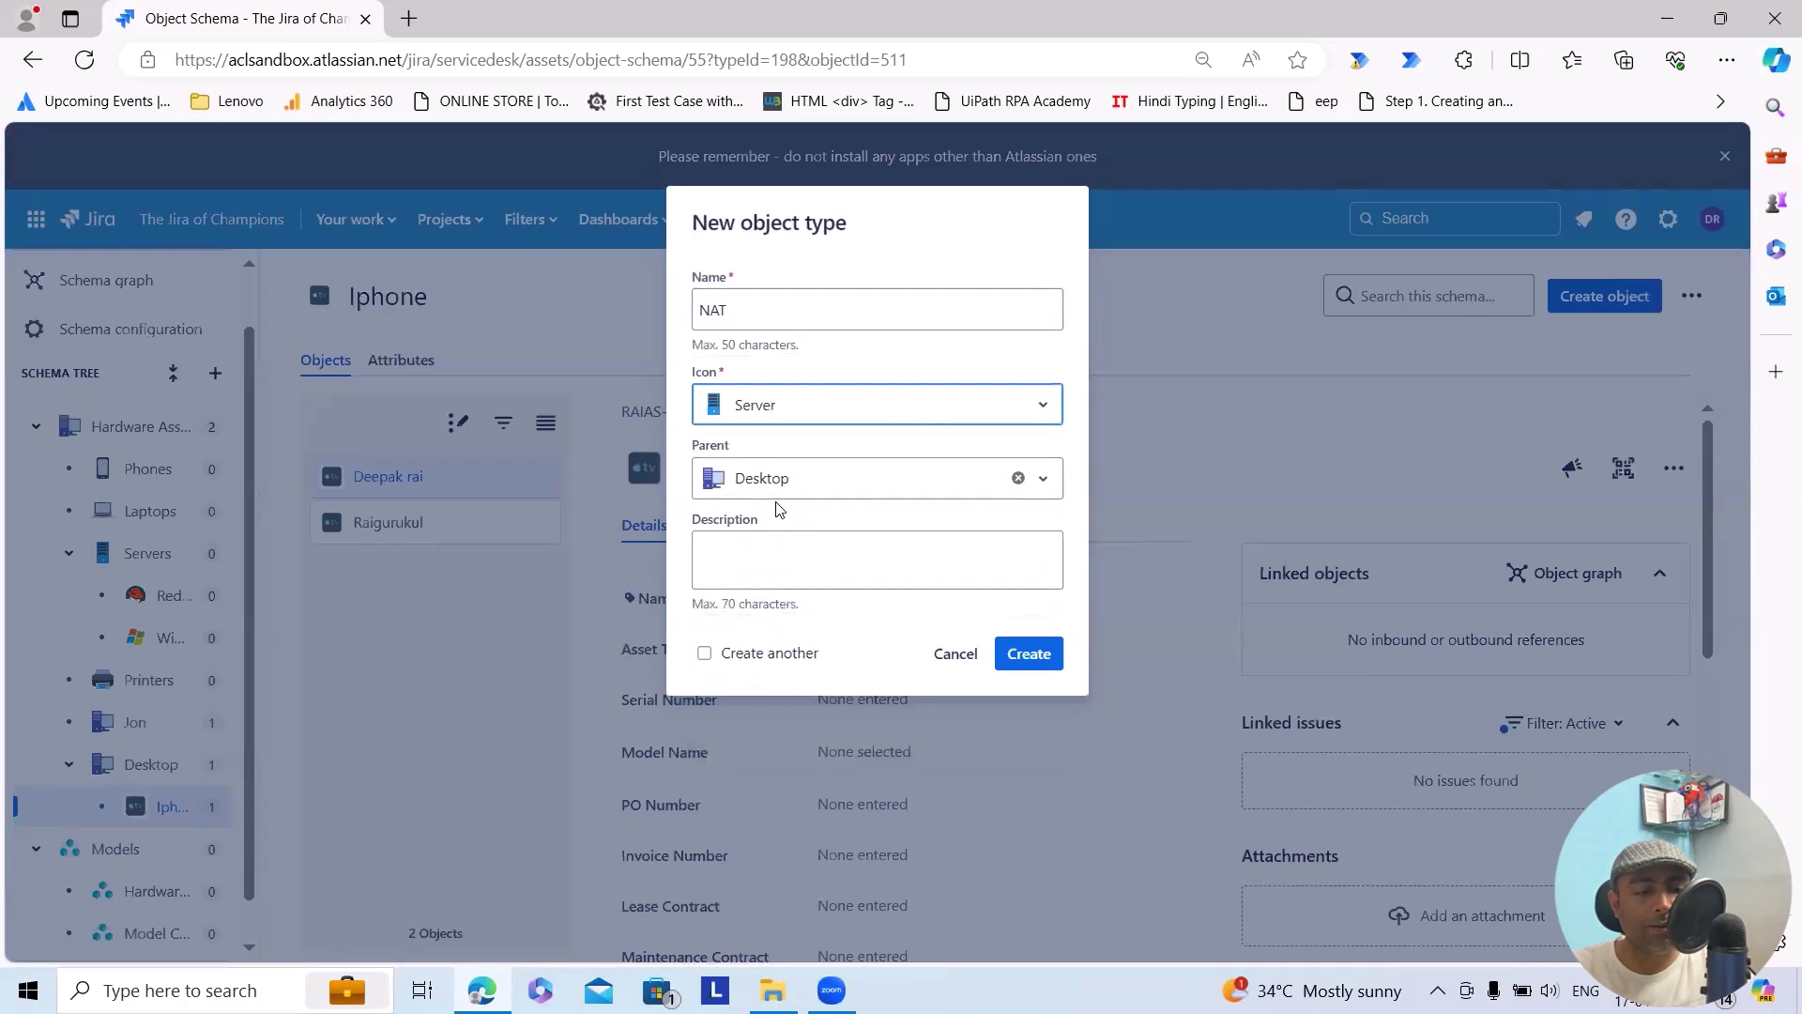
click(1003, 653)
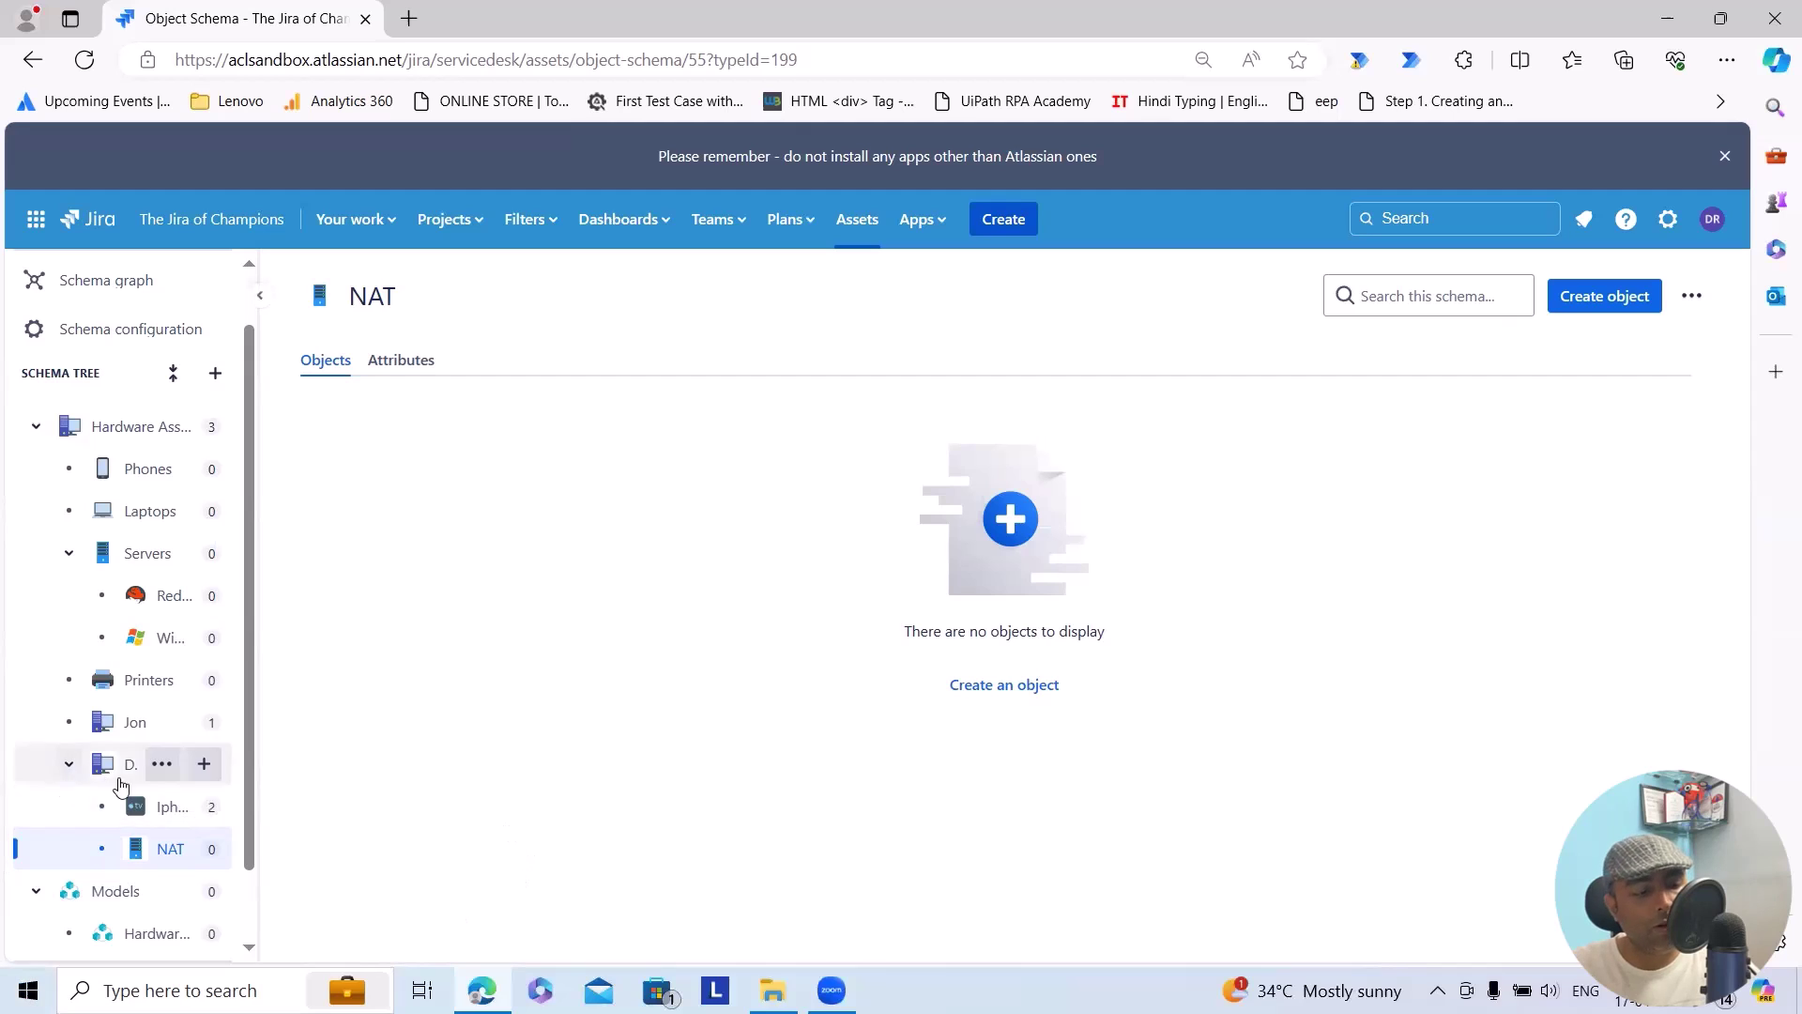
Return to the Iphone type's two objects and show the options to configure or copy it.
mouse_move(214, 859)
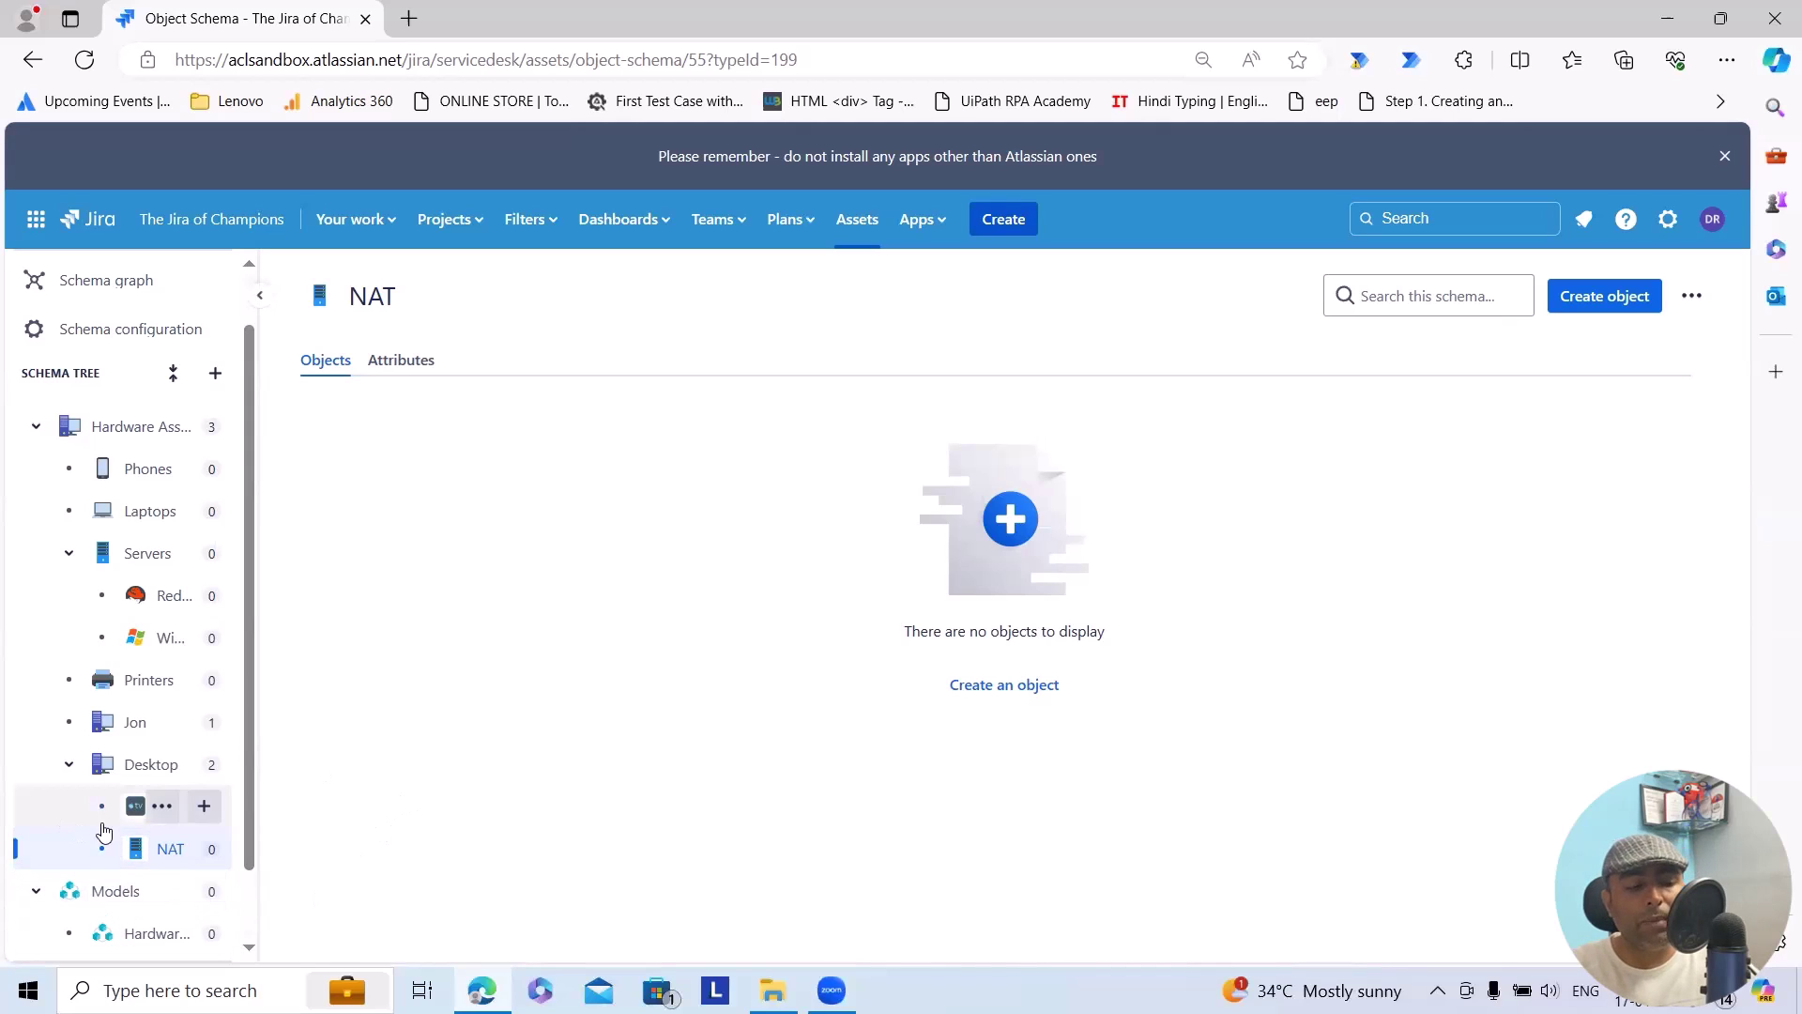
click(131, 815)
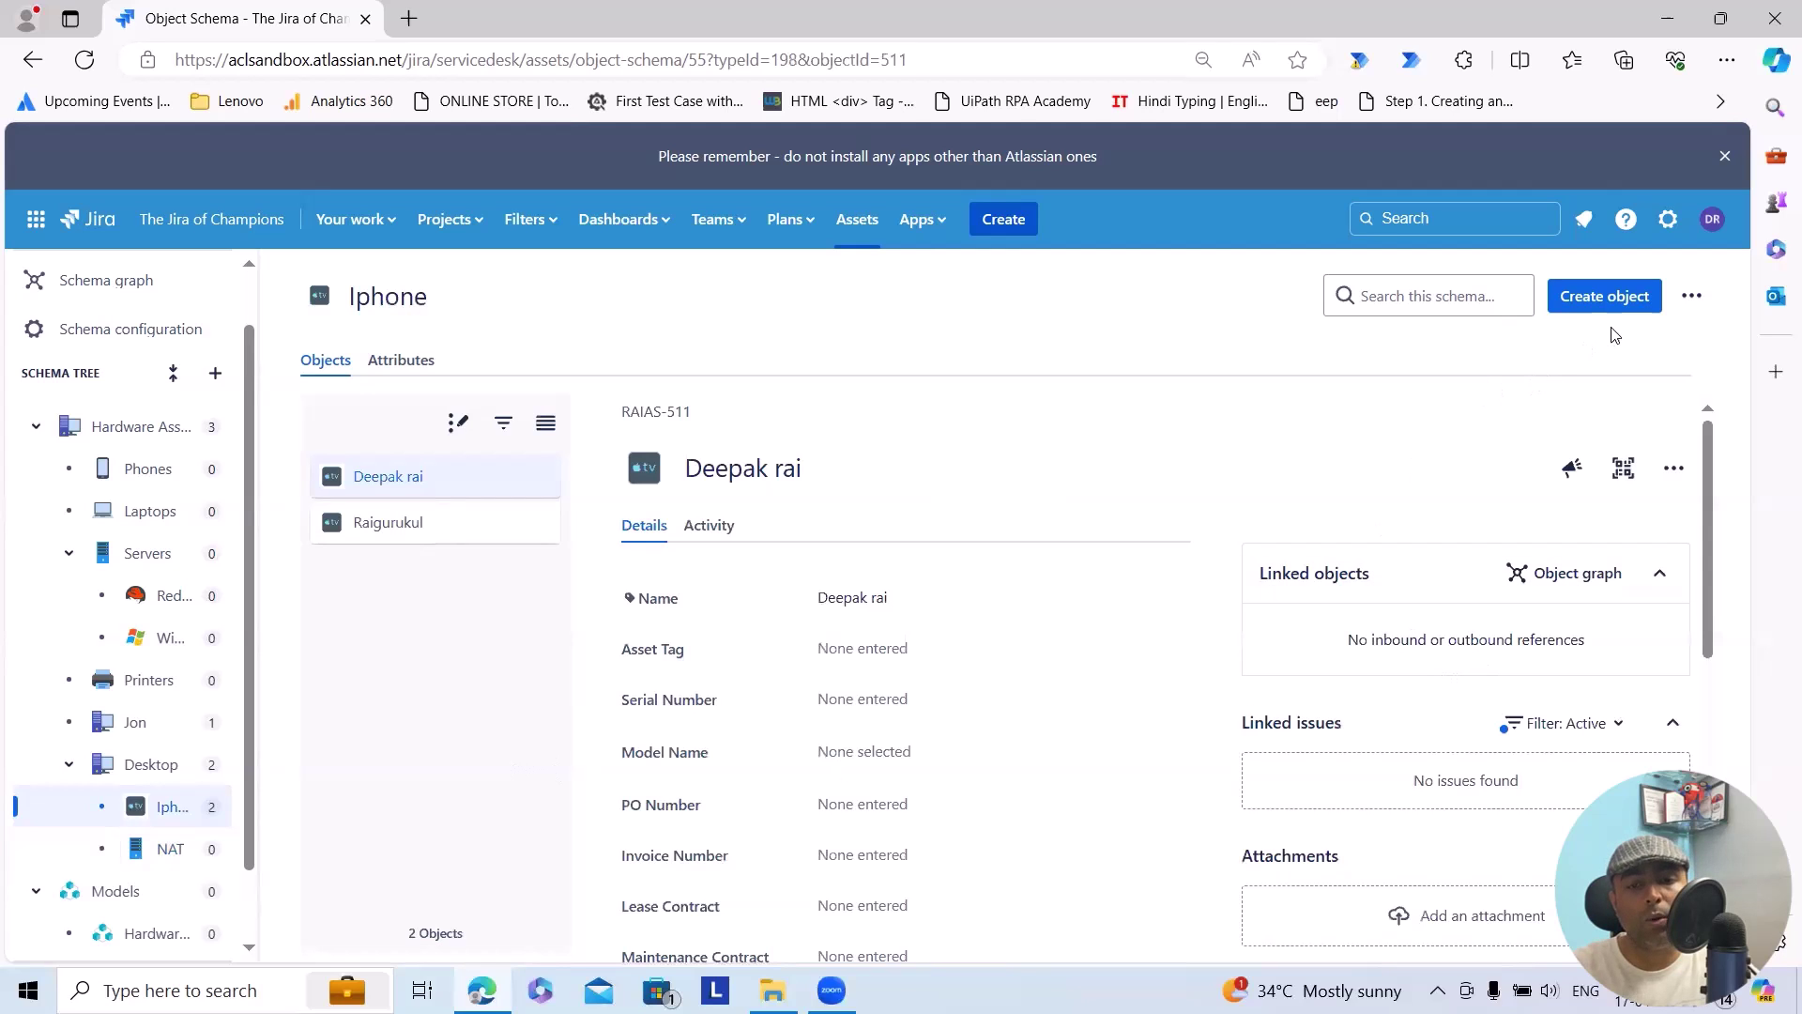
click(1691, 295)
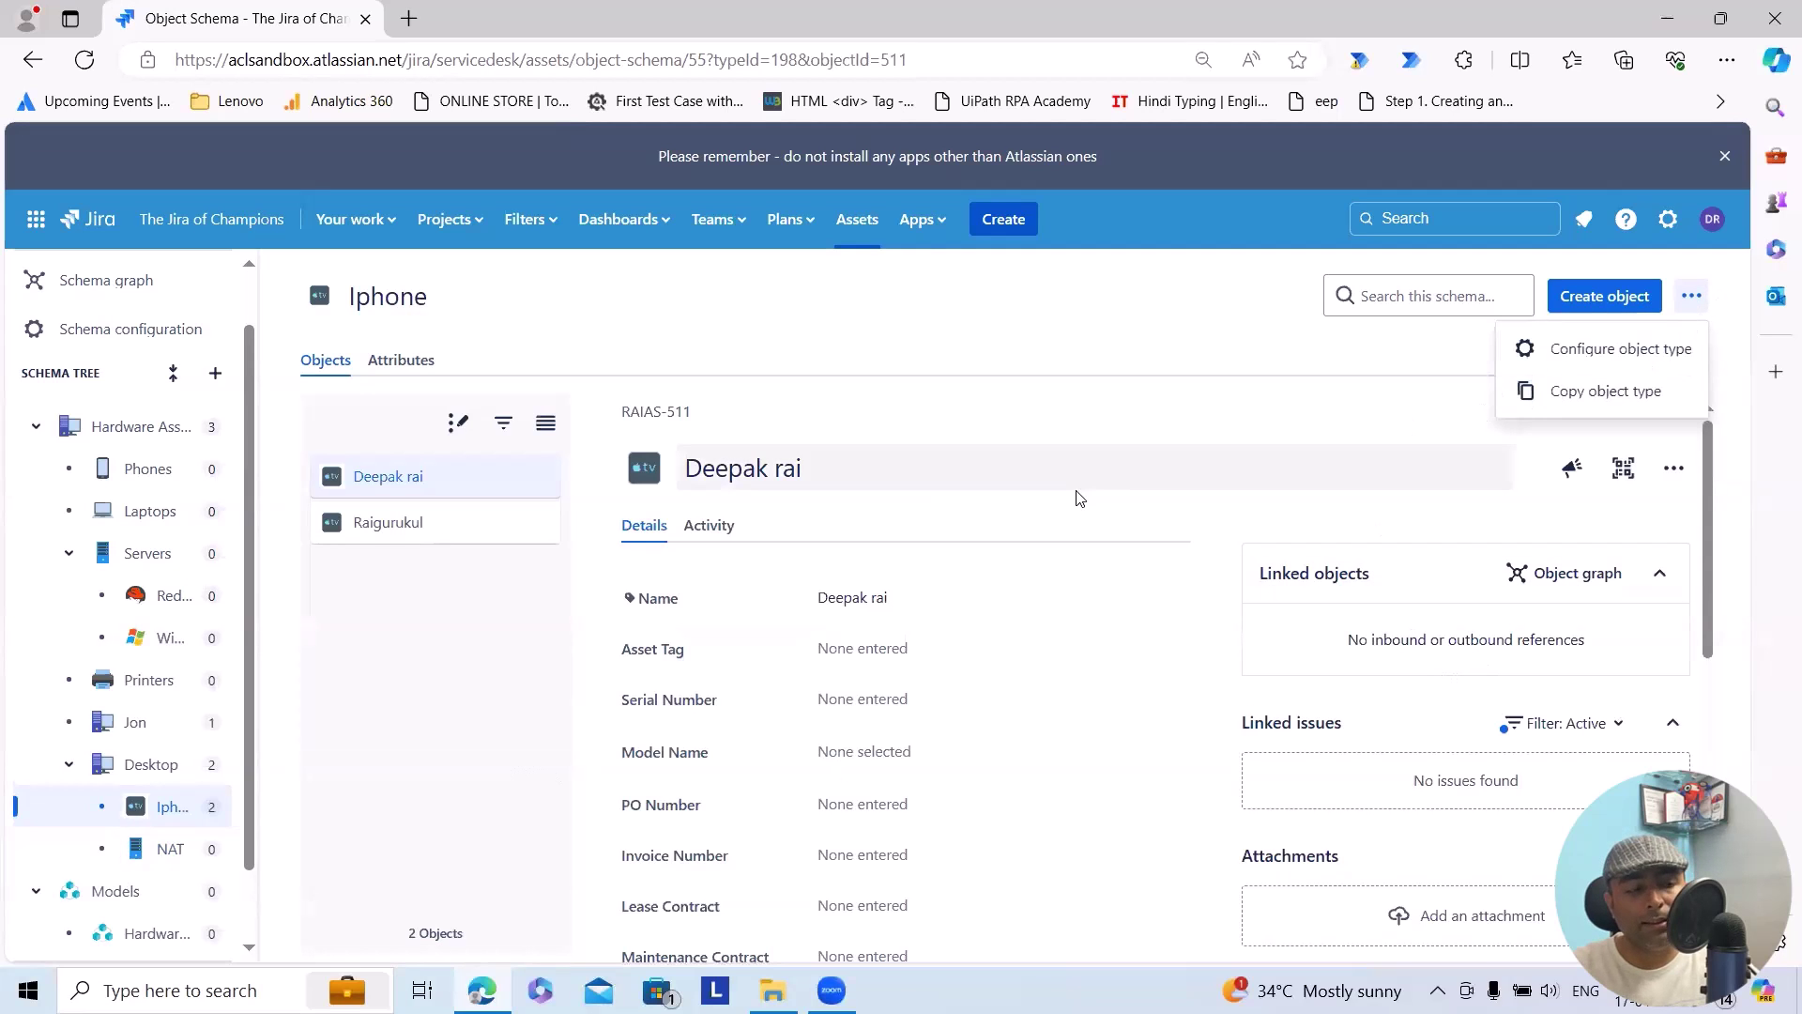